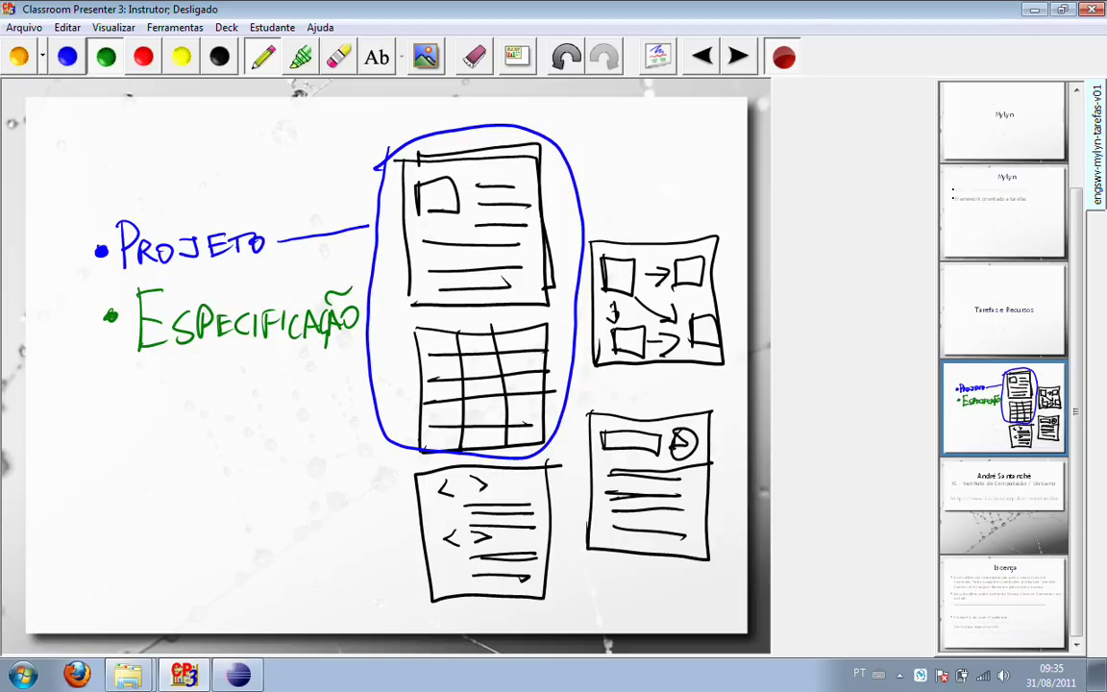
# Step: Draw a green loop around the top document sketch and the box-and-arrow diagram, and link it to "Especificação"
pyautogui.moveTo(437, 118)
pyautogui.mouseDown()
pyautogui.moveTo(399, 142)
pyautogui.moveTo(379, 245)
pyautogui.moveTo(495, 310)
pyautogui.moveTo(577, 331)
pyautogui.moveTo(630, 394)
pyautogui.moveTo(748, 318)
pyautogui.moveTo(701, 161)
pyautogui.moveTo(519, 108)
pyautogui.moveTo(380, 119)
pyautogui.mouseUp()
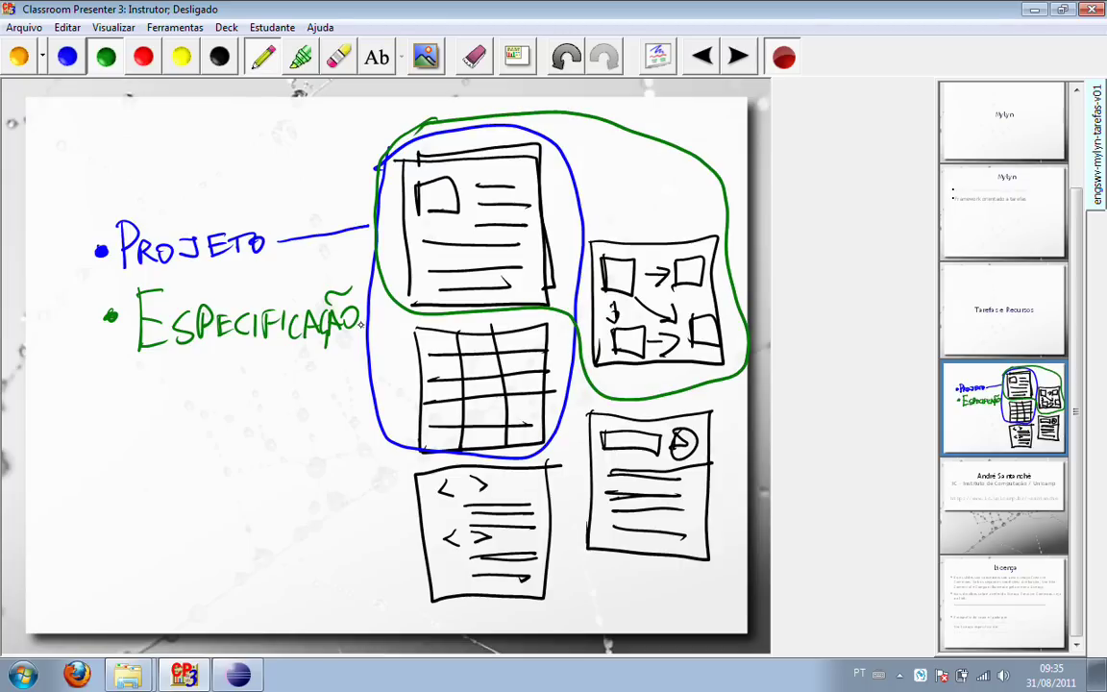
pyautogui.moveTo(365, 317); pyautogui.dragTo(389, 296)
# Step: Handwrite a red "Interface" bullet below "Especificação" and link it to a red loop around the diagram, code and media page sketches
pyautogui.click(143, 57)
pyautogui.moveTo(114, 410); pyautogui.dragTo(115, 411)
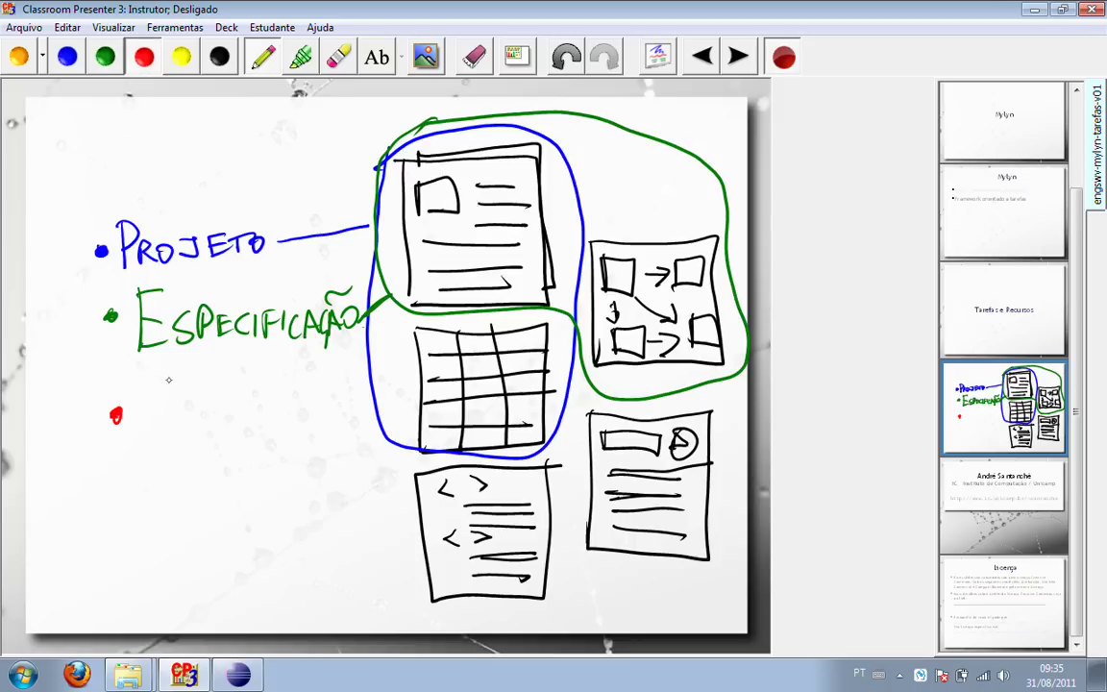
pyautogui.moveTo(162, 371)
pyautogui.mouseDown()
pyautogui.moveTo(151, 457)
pyautogui.moveTo(193, 409)
pyautogui.moveTo(273, 436)
pyautogui.moveTo(312, 411)
pyautogui.moveTo(343, 419)
pyautogui.mouseUp()
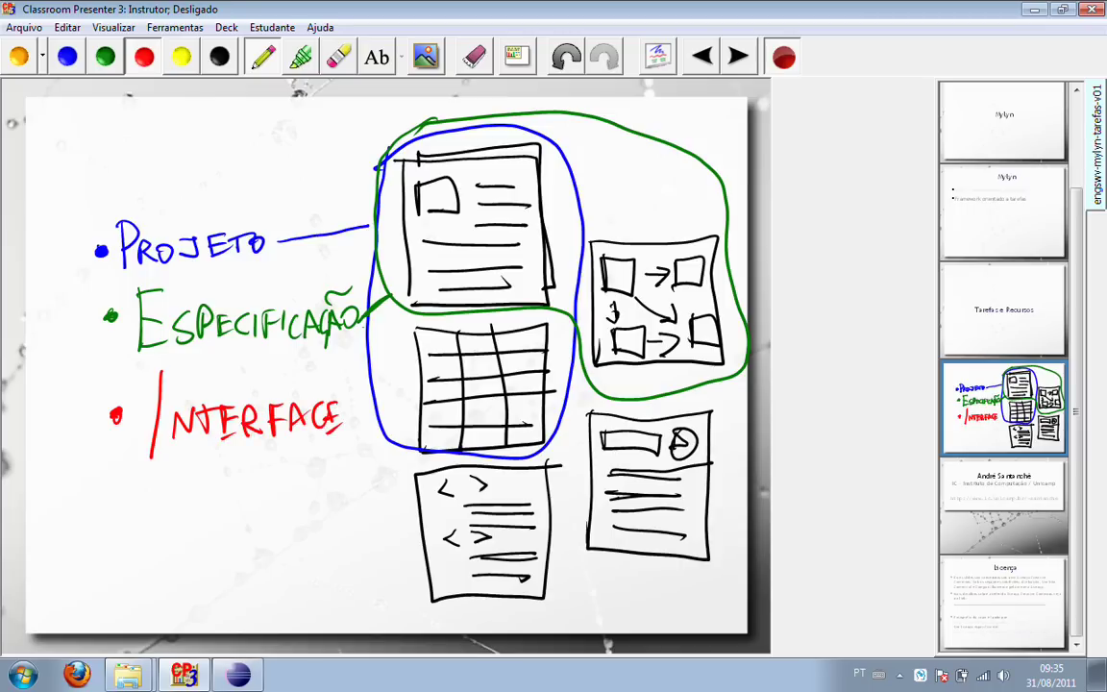
pyautogui.moveTo(419, 459)
pyautogui.mouseDown()
pyautogui.moveTo(367, 514)
pyautogui.moveTo(510, 616)
pyautogui.moveTo(727, 522)
pyautogui.moveTo(739, 288)
pyautogui.moveTo(615, 226)
pyautogui.moveTo(575, 360)
pyautogui.moveTo(460, 465)
pyautogui.moveTo(394, 468)
pyautogui.moveTo(329, 436)
pyautogui.mouseUp()
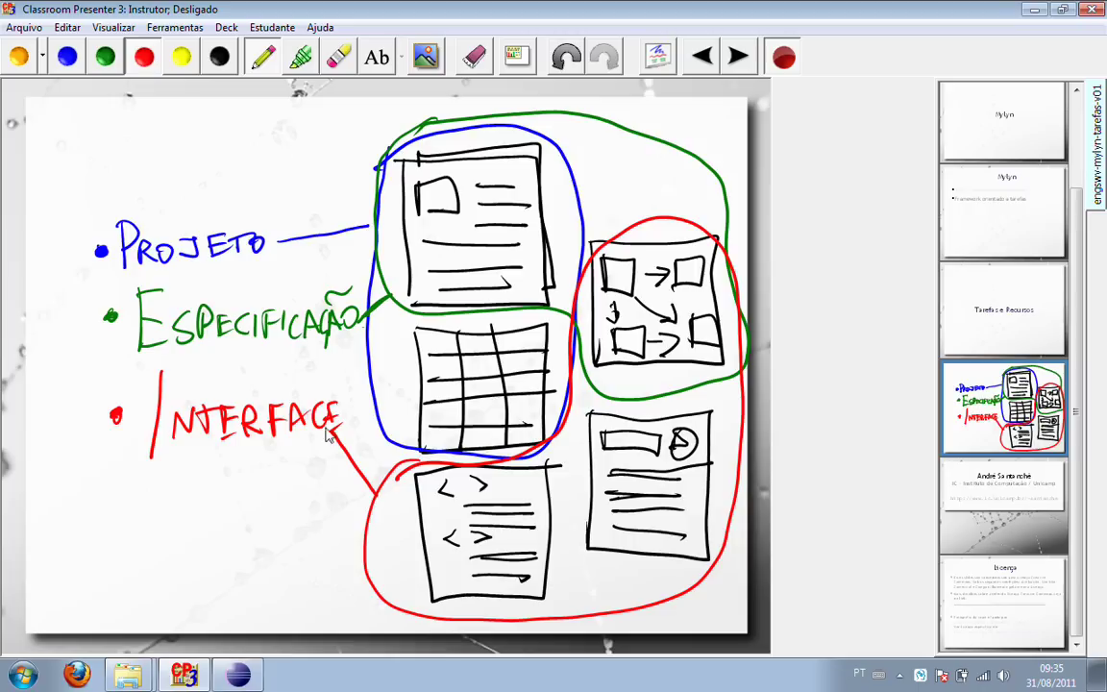
# Step: Switch to Eclipse, show the Task List view and widen it slightly
pyautogui.click(240, 677)
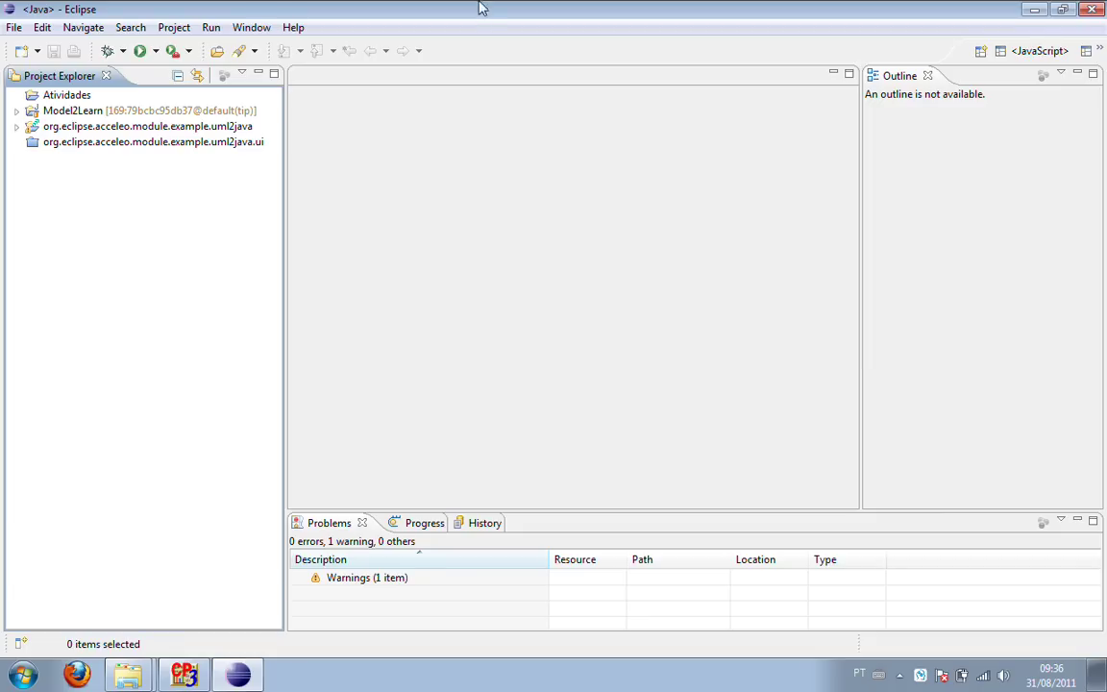
pyautogui.click(249, 30)
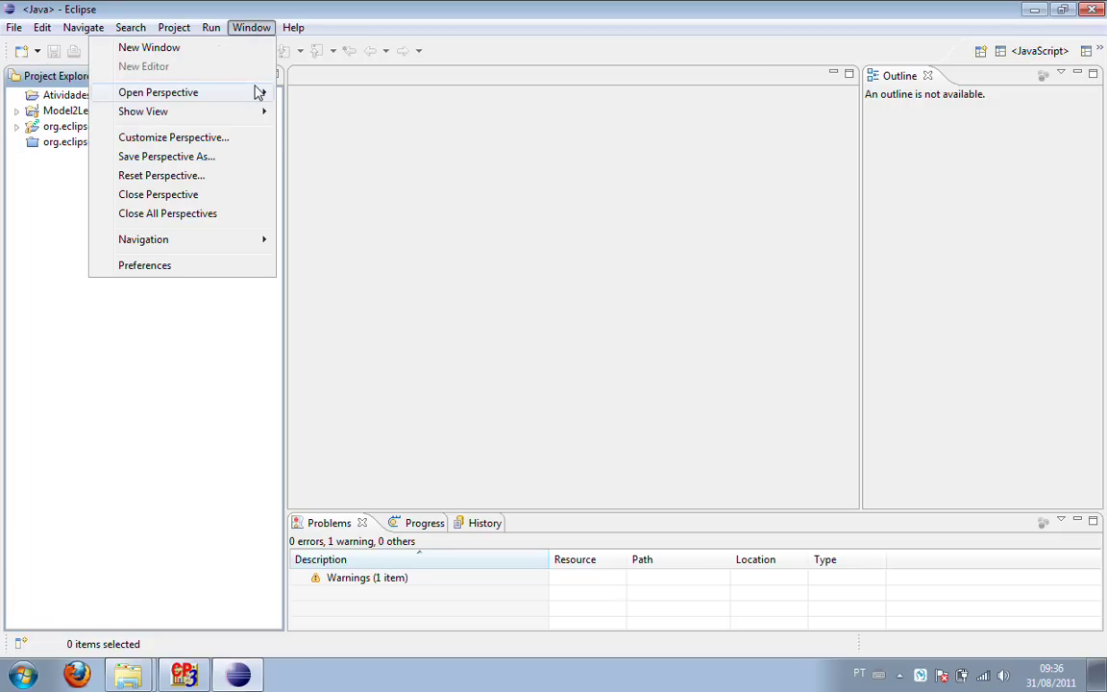
pyautogui.moveTo(258, 91)
pyautogui.moveTo(251, 115)
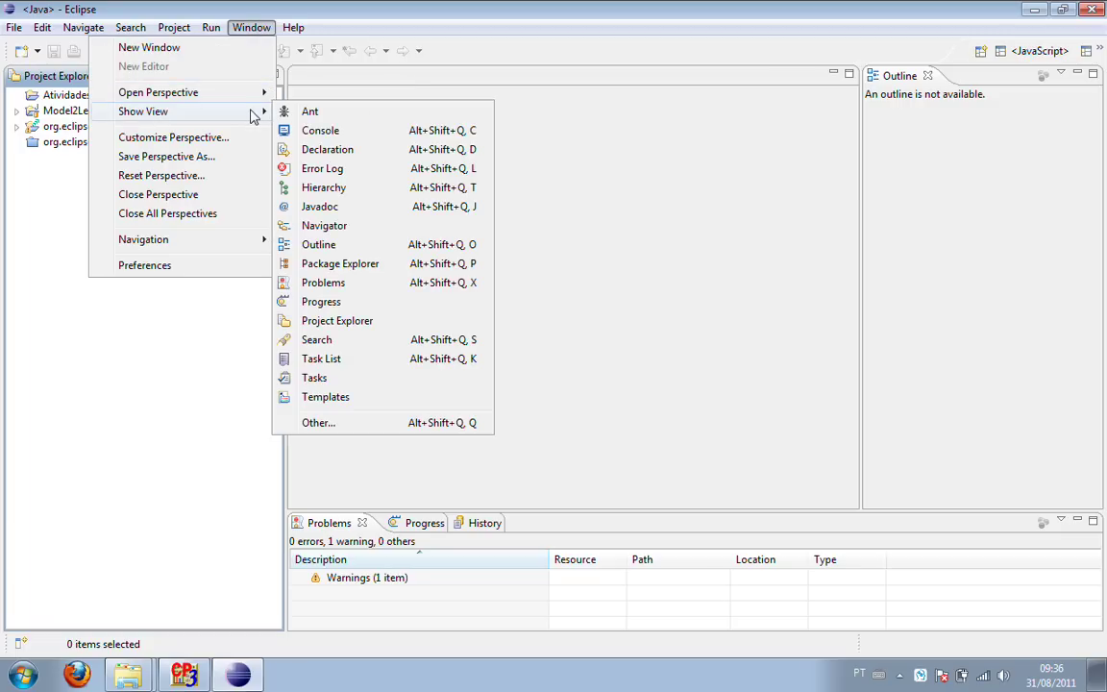
pyautogui.click(356, 359)
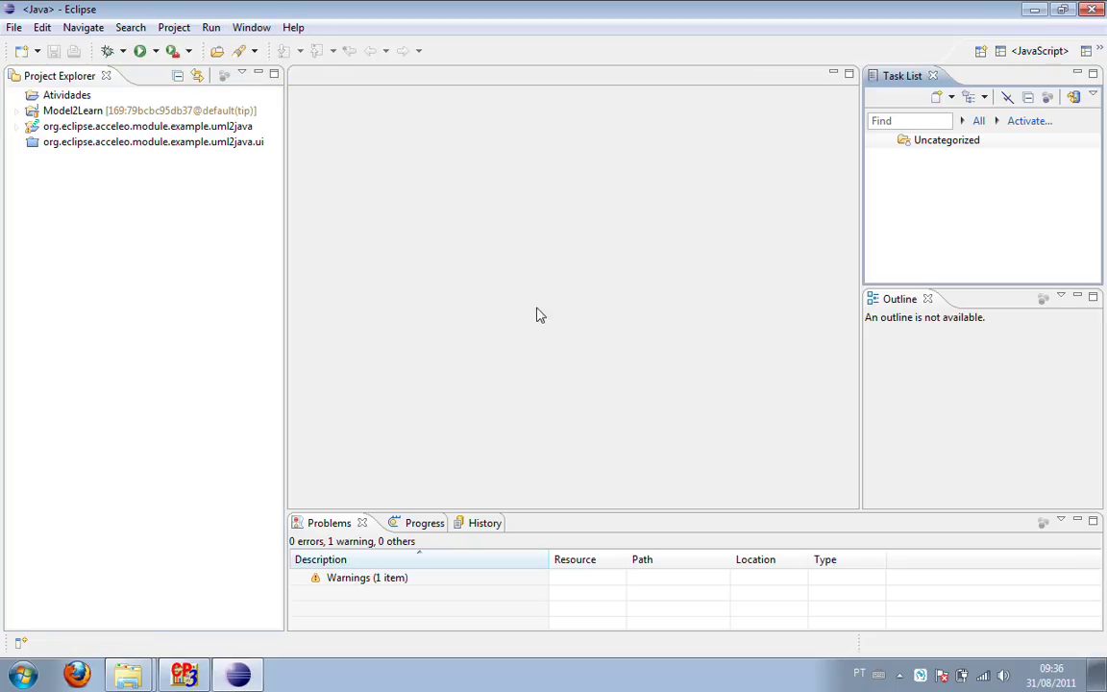
pyautogui.moveTo(862, 209); pyautogui.dragTo(803, 213)
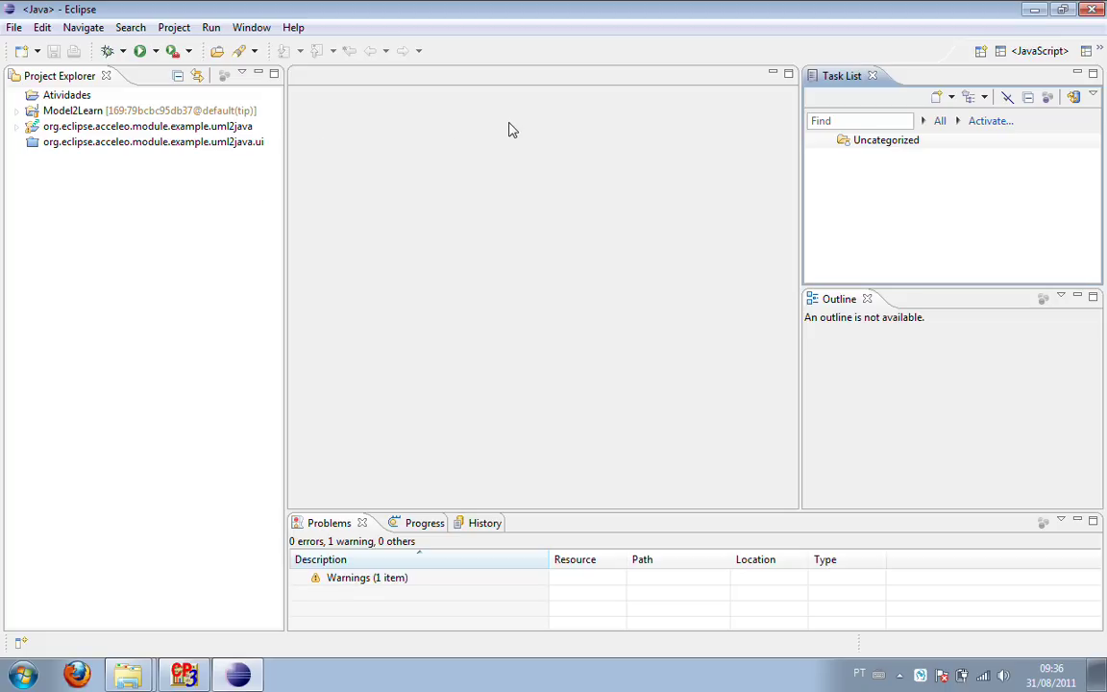
# Step: Create a task category named "Projeto Alfa" in the Task List
pyautogui.rightClick(876, 179)
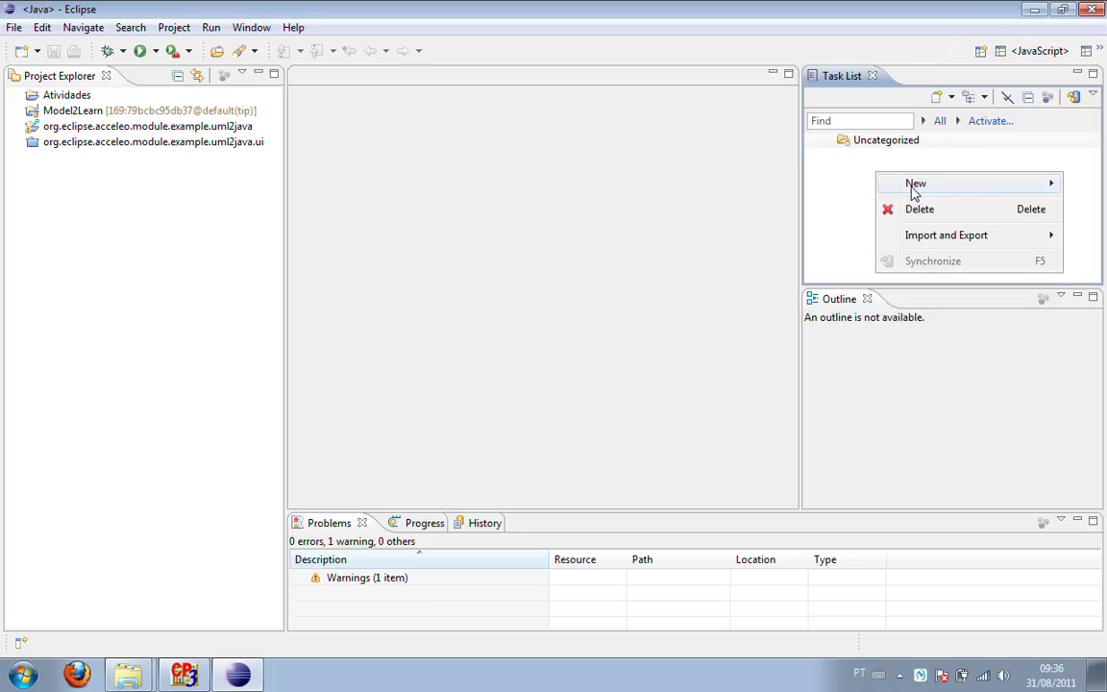
pyautogui.moveTo(913, 190)
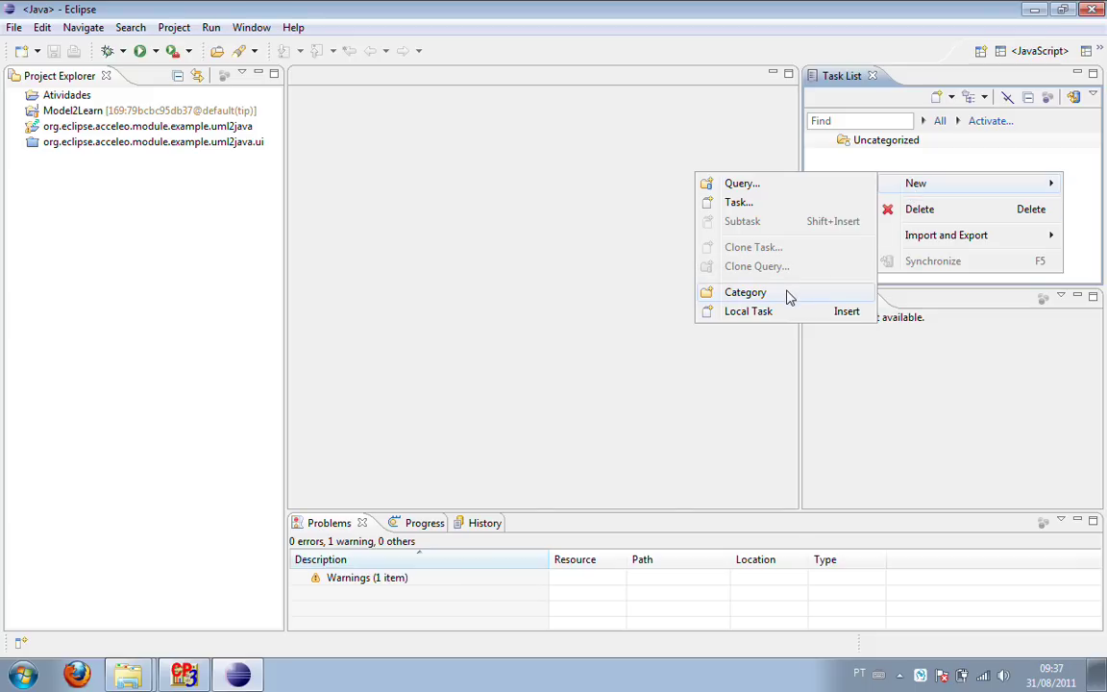
pyautogui.click(746, 292)
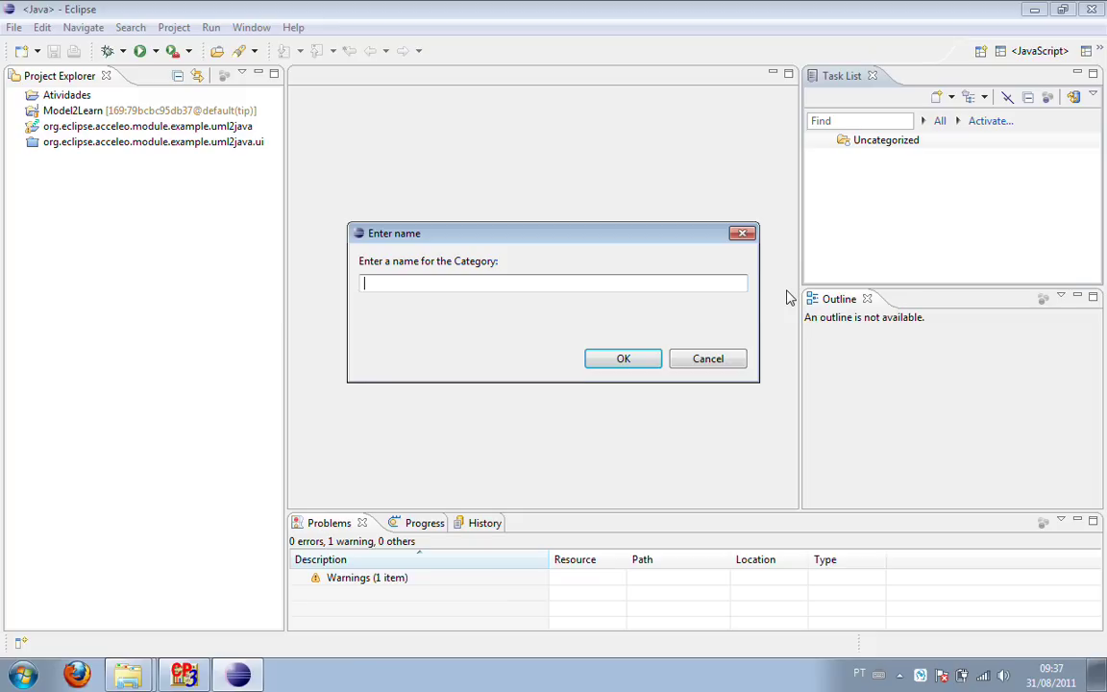
pyautogui.write('Projeto Alfa')
pyautogui.click(625, 358)
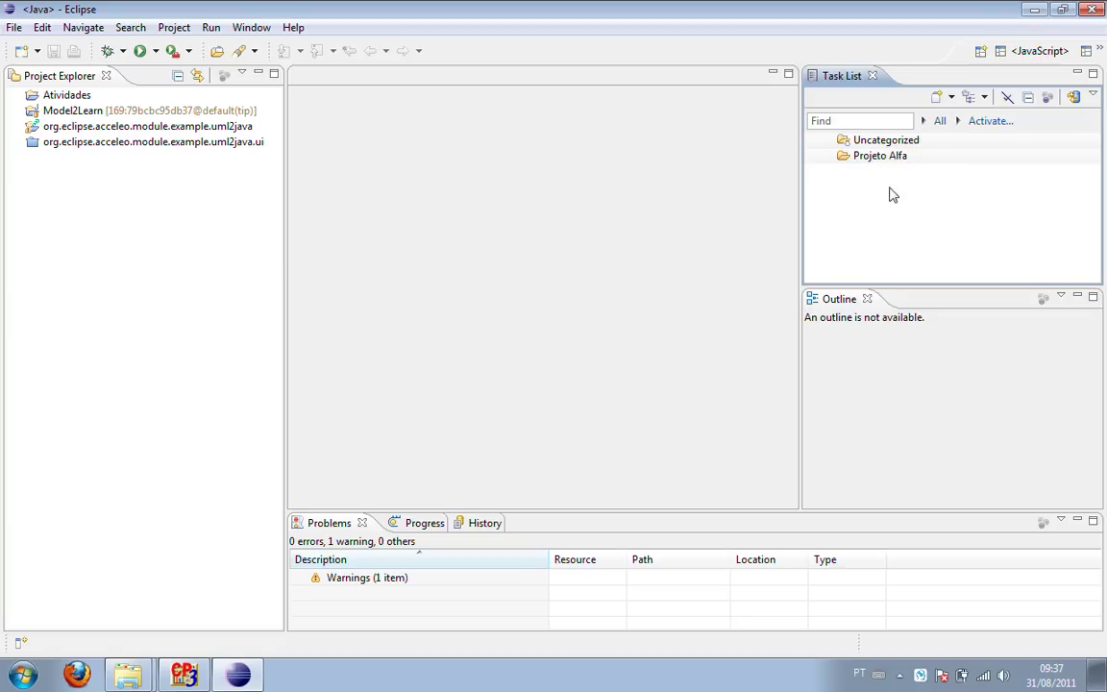
# Step: Create a new task in the Local repository and name it "Planejamento"
pyautogui.click(953, 98)
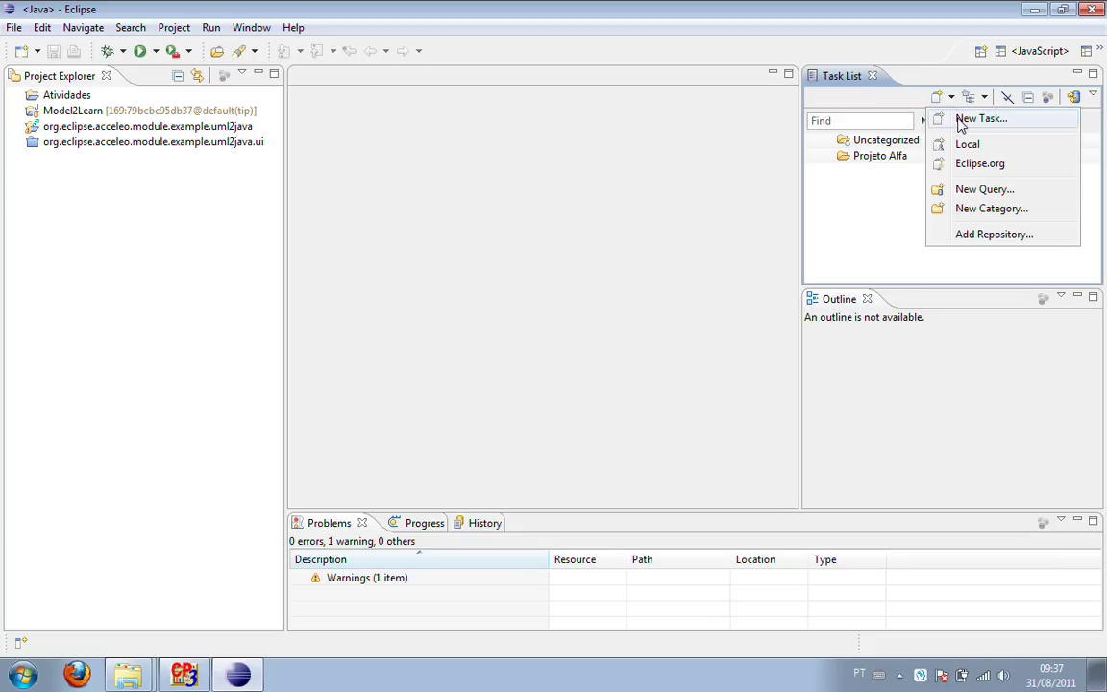
pyautogui.click(959, 120)
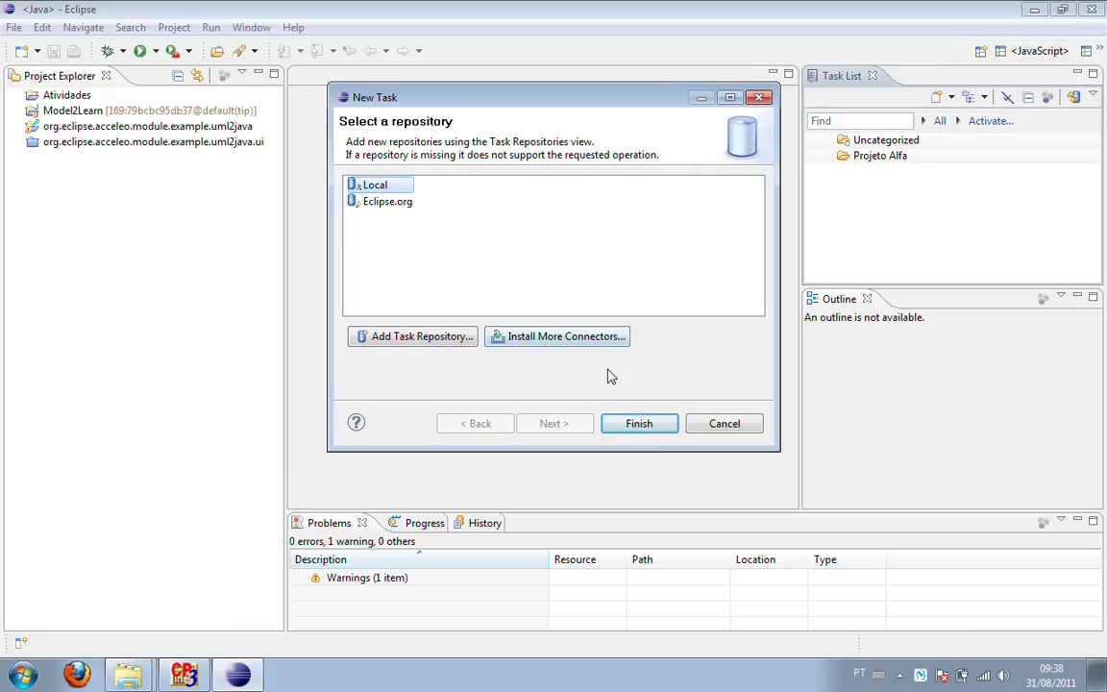
pyautogui.click(639, 424)
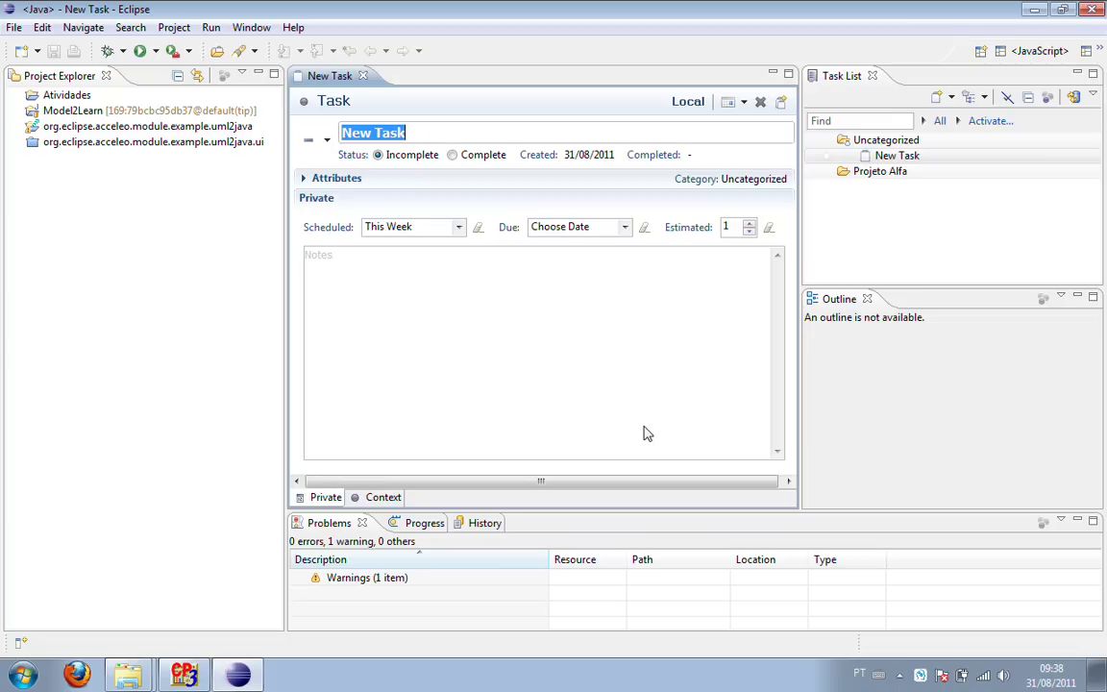
pyautogui.write('Proje')
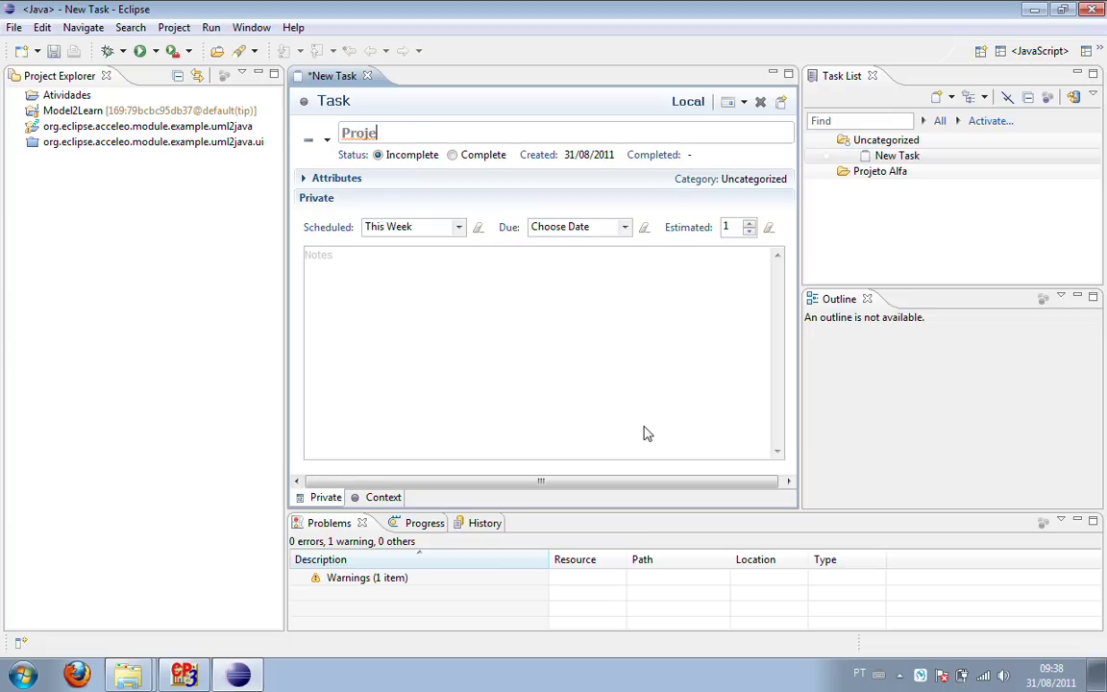
pyautogui.press('BackSpace')
pyautogui.press('BackSpace')
pyautogui.press('BackSpace')
pyautogui.press('BackSpace')
pyautogui.press('BackSpace')
pyautogui.write('Planejamento')
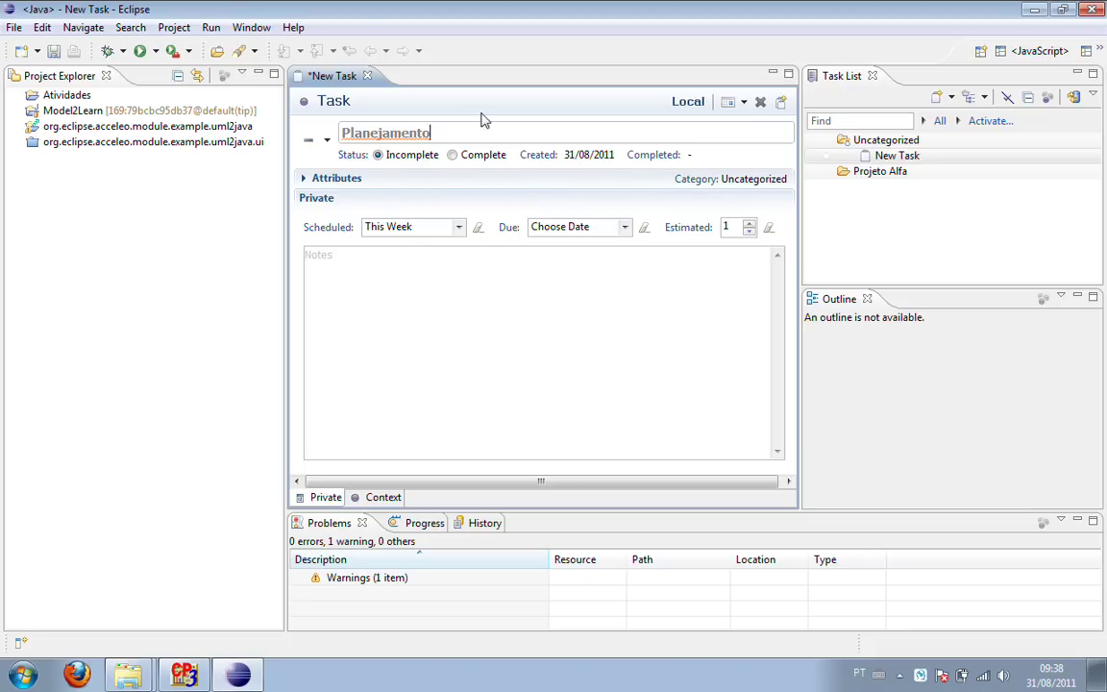
# Step: Maximize the task editor and assign the Planejamento task to the category Projeto Alfa
pyautogui.doubleClick(337, 81)
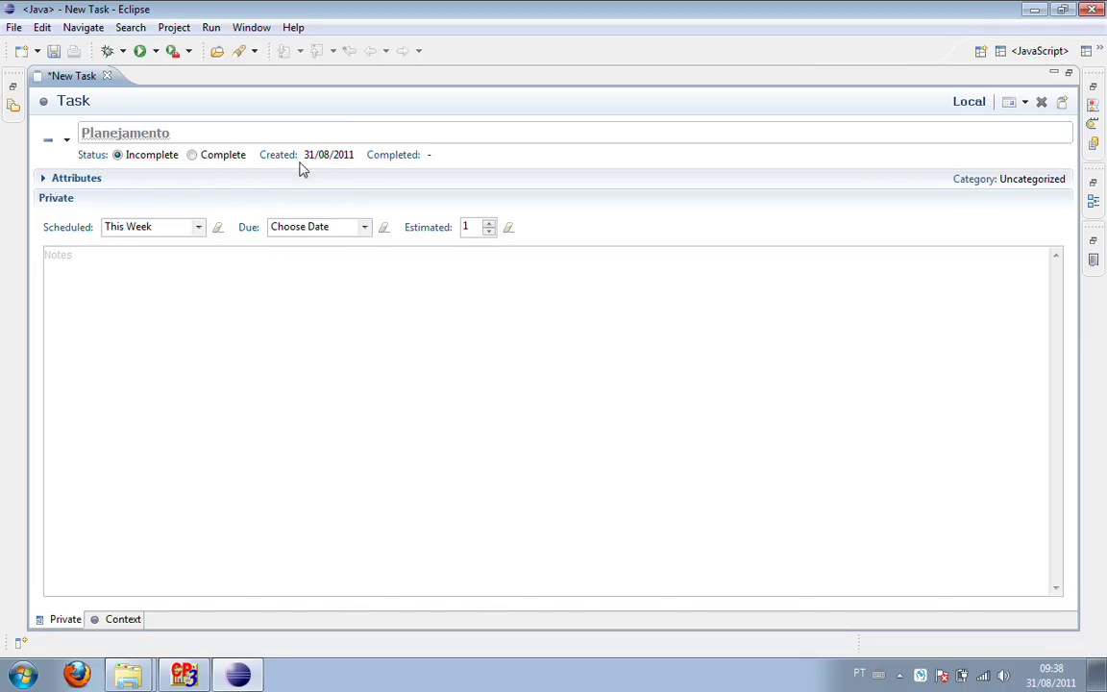
pyautogui.click(45, 181)
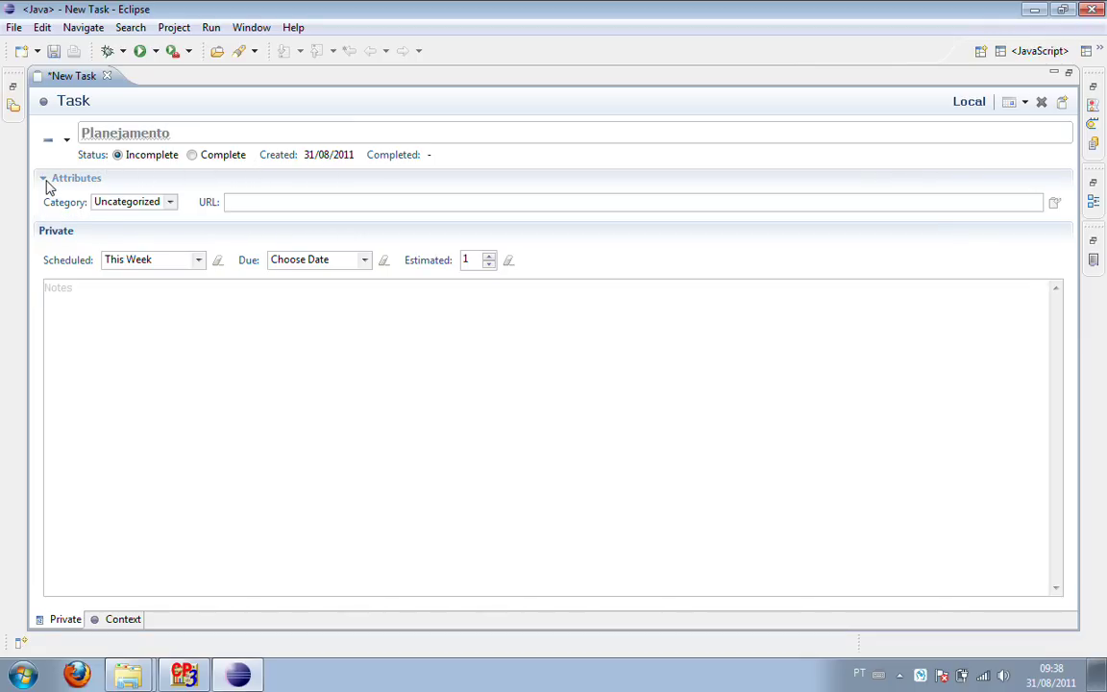
pyautogui.click(170, 203)
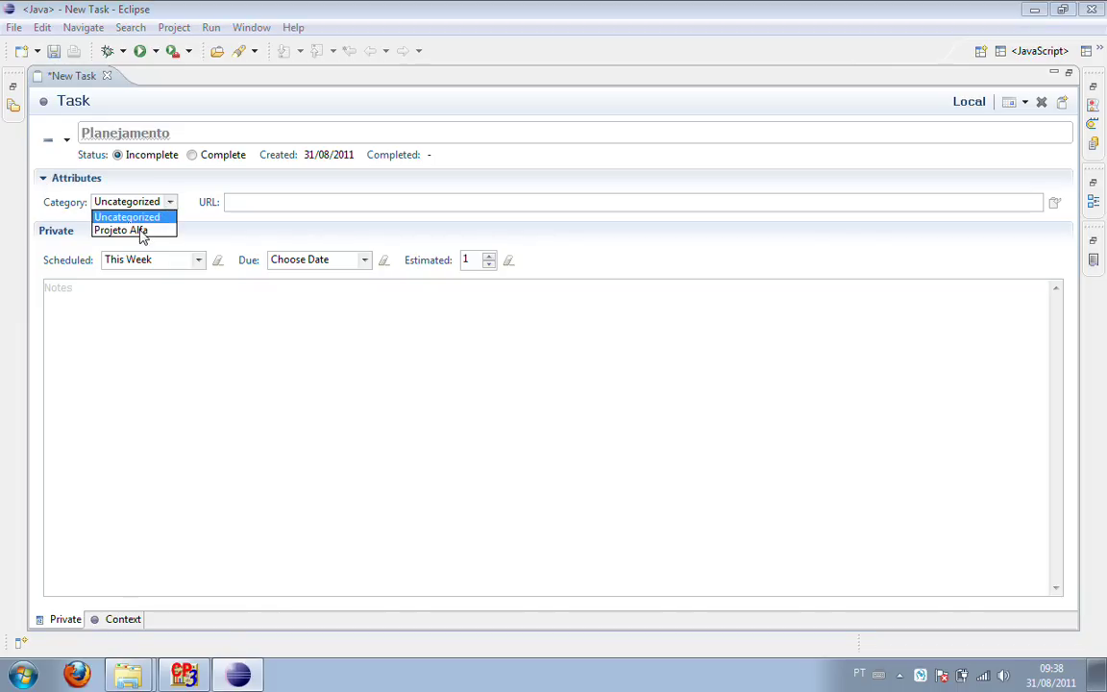
pyautogui.click(142, 231)
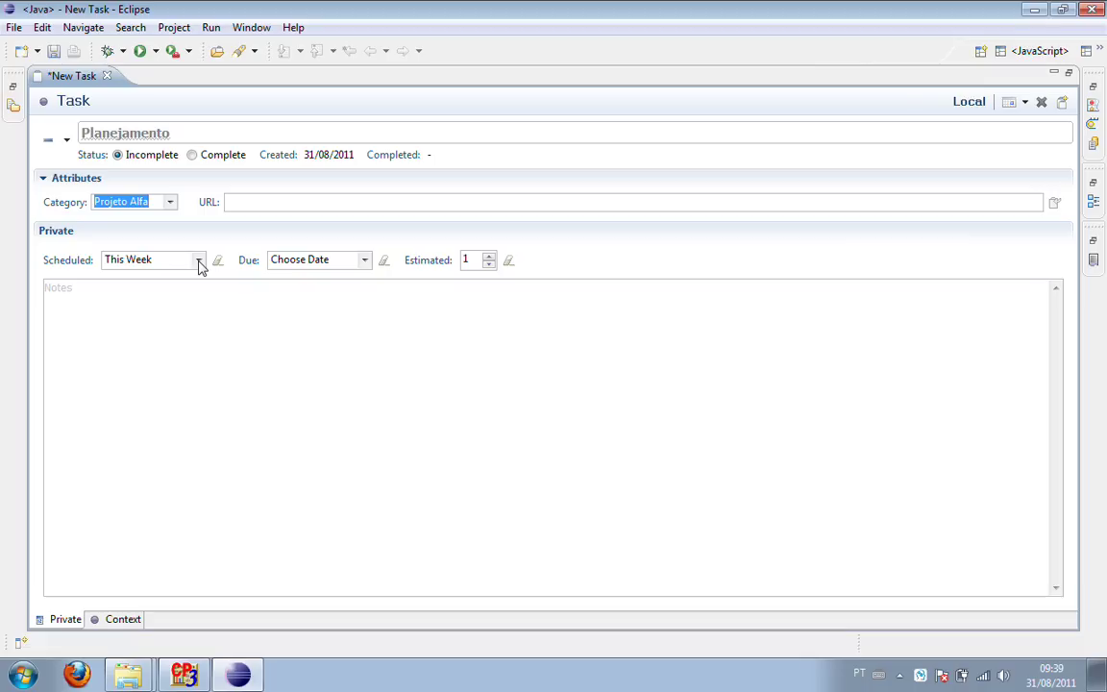
# Step: Schedule the Planejamento task for Friday, 2 September 2011
pyautogui.click(368, 265)
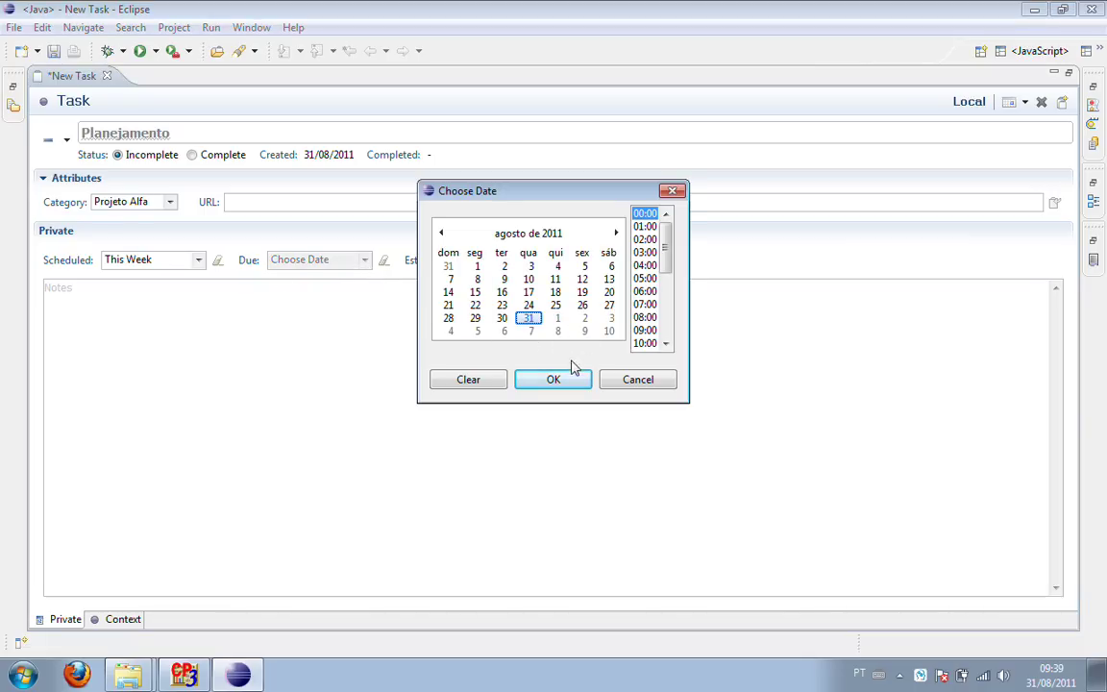
pyautogui.click(635, 386)
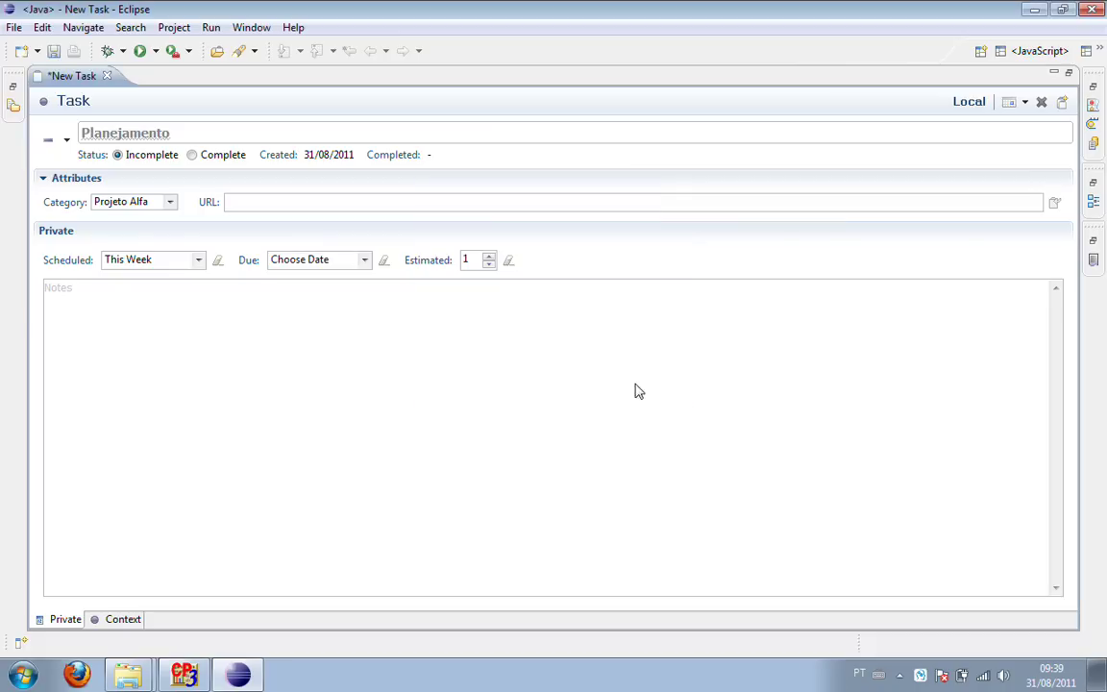
pyautogui.click(199, 260)
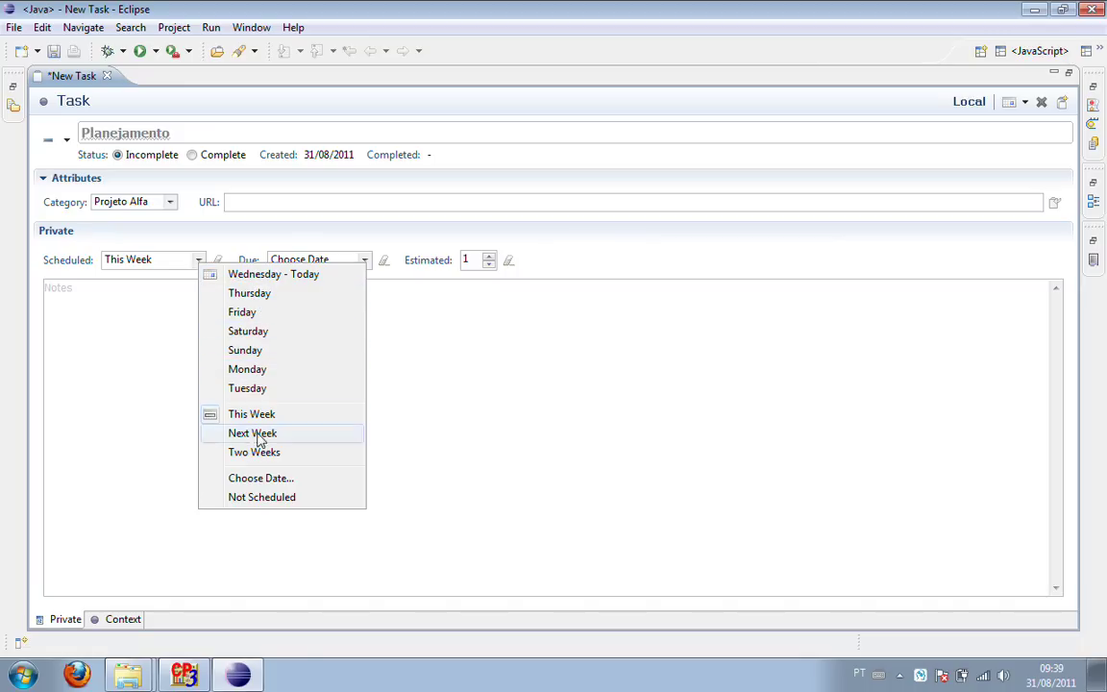
pyautogui.click(263, 479)
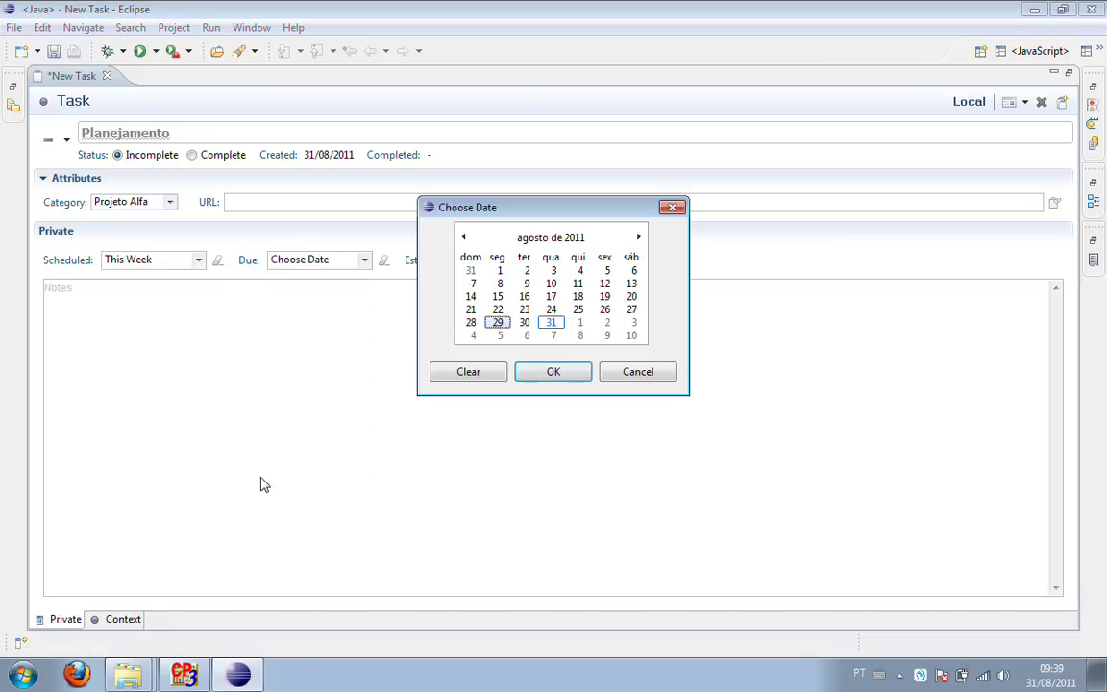
pyautogui.click(604, 330)
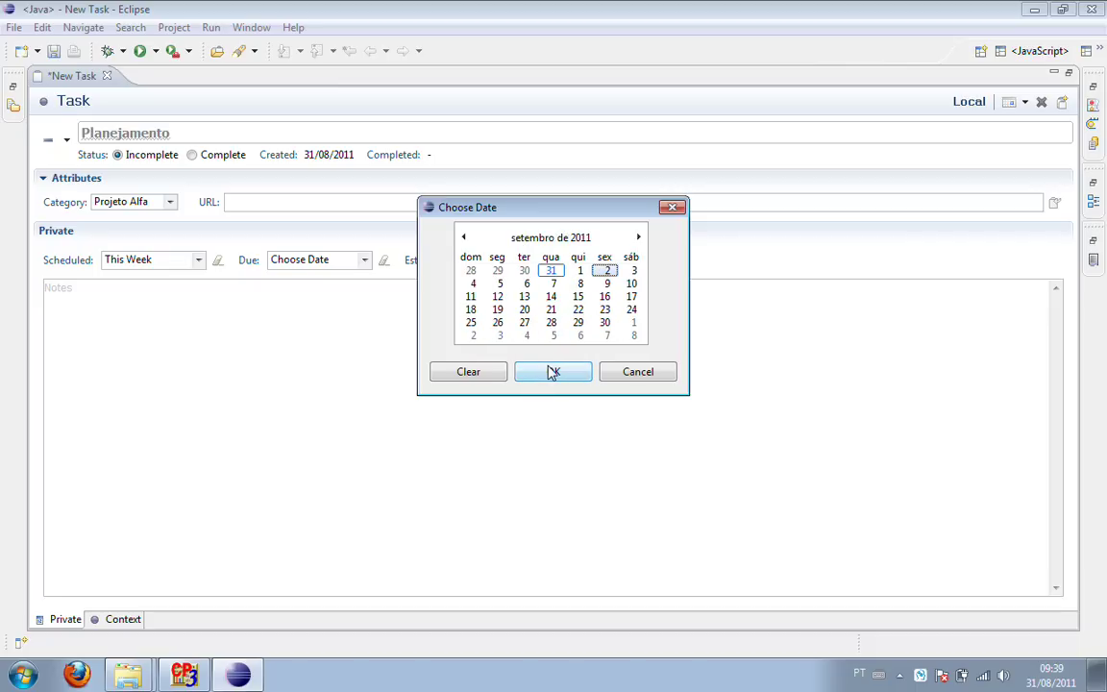
pyautogui.click(552, 372)
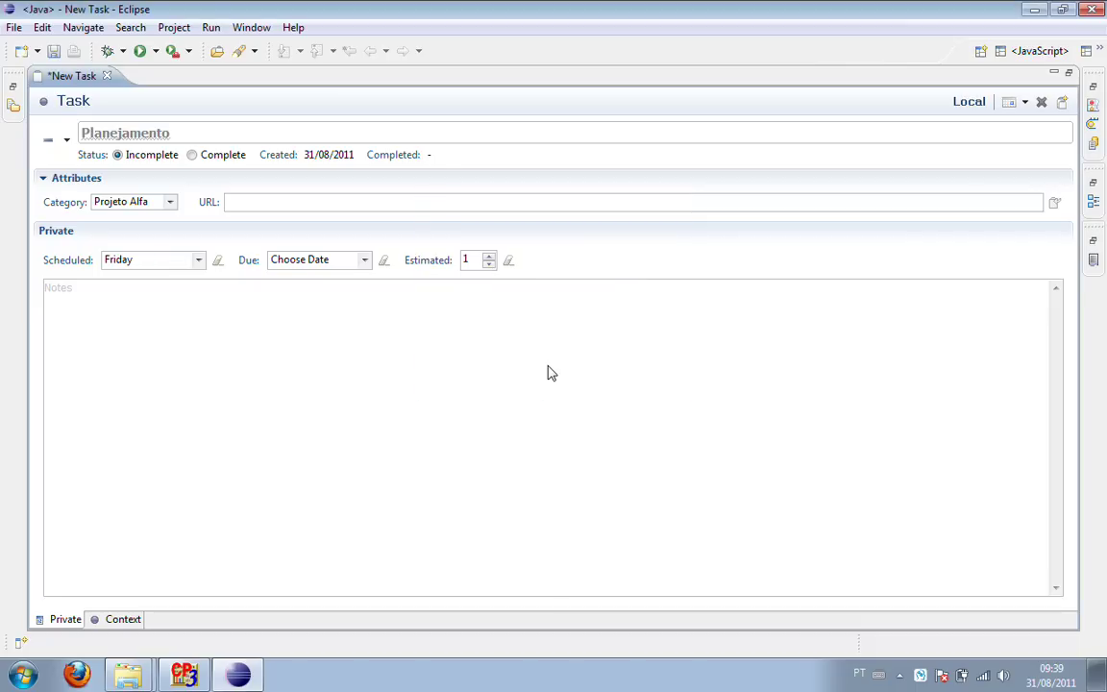
# Step: Set the Planejamento task's due date to 5 September 2011 at 00:00
pyautogui.click(365, 261)
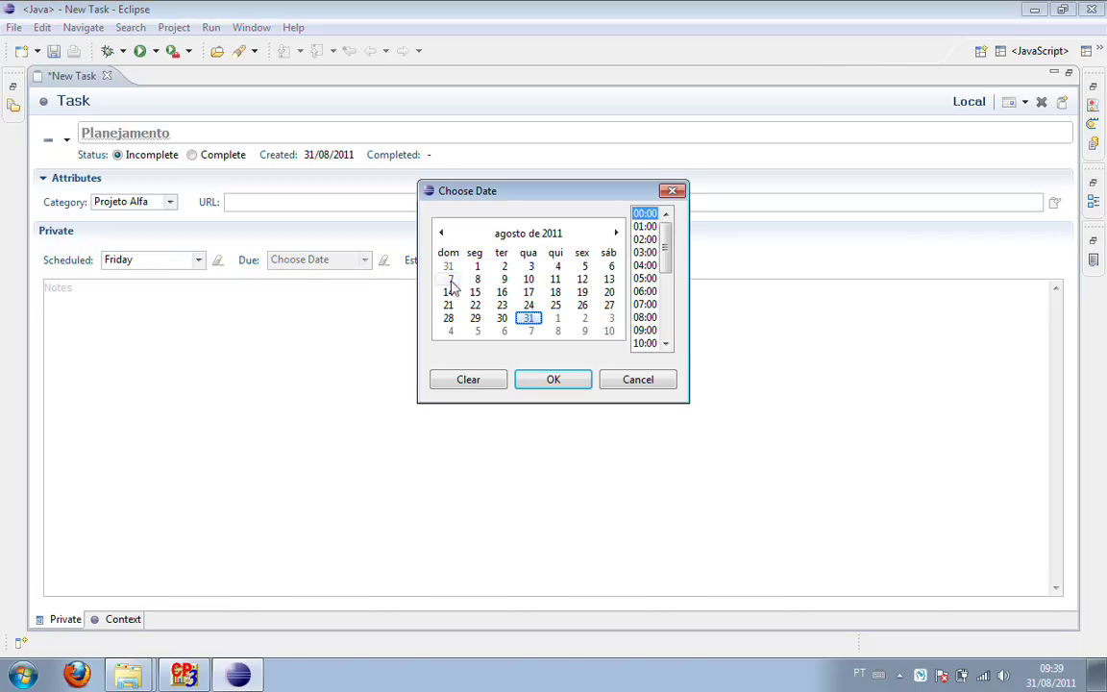
pyautogui.click(477, 333)
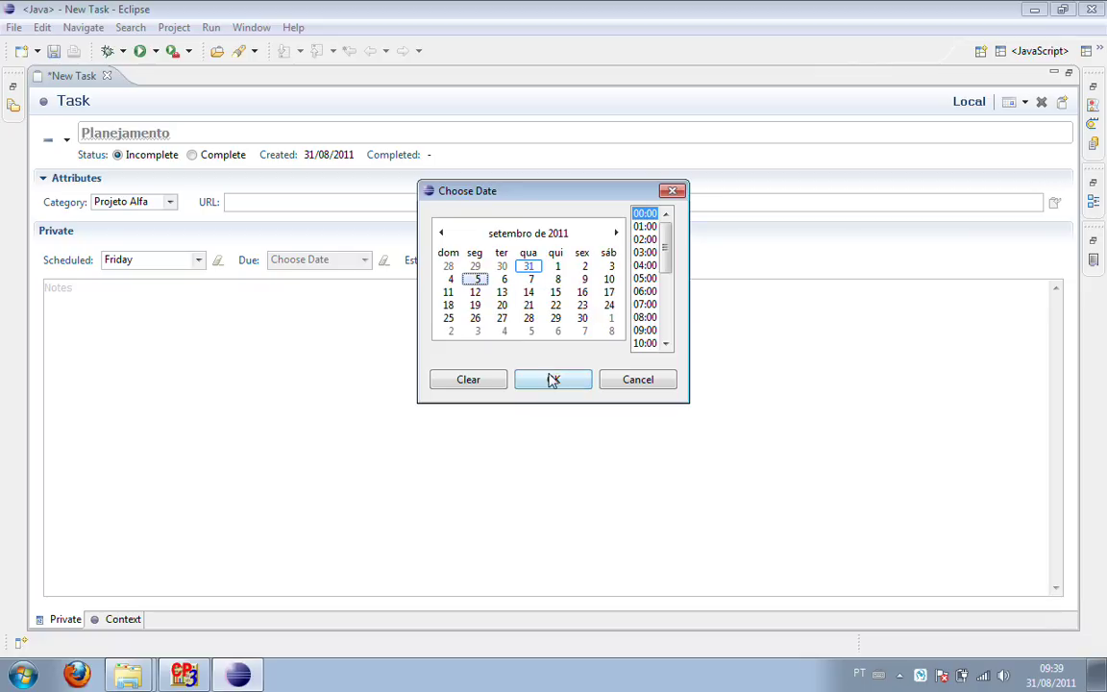
pyautogui.click(552, 379)
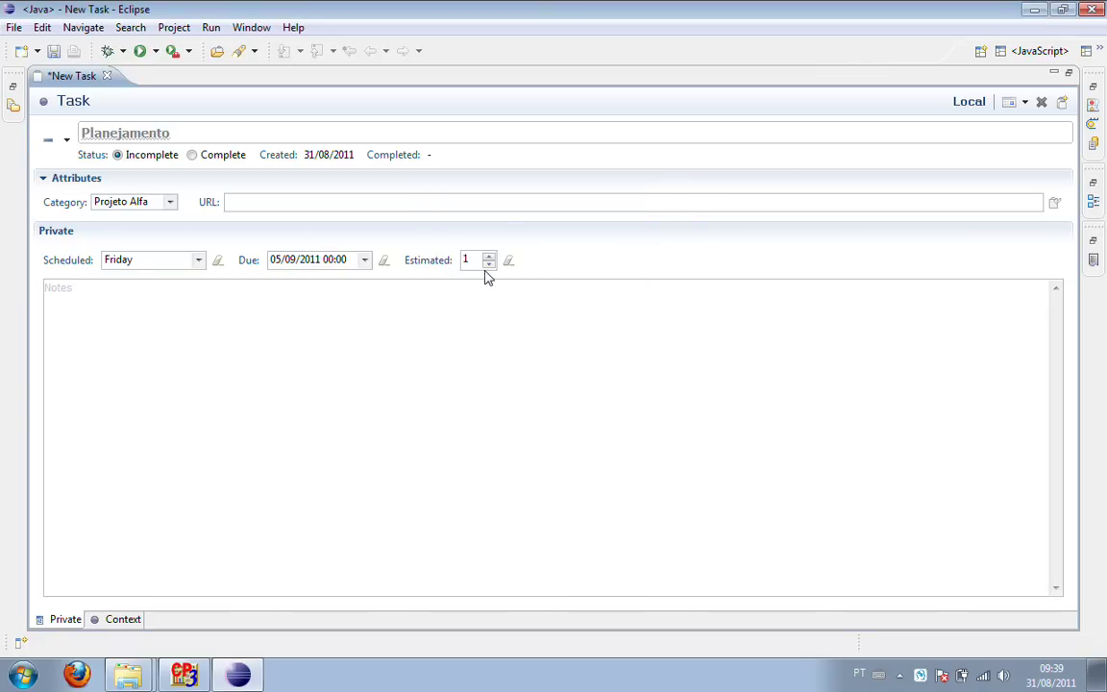
# Step: Add the note "Planejamento do projeto." to the task, restore the editor's size, and save and close the task
pyautogui.click(389, 320)
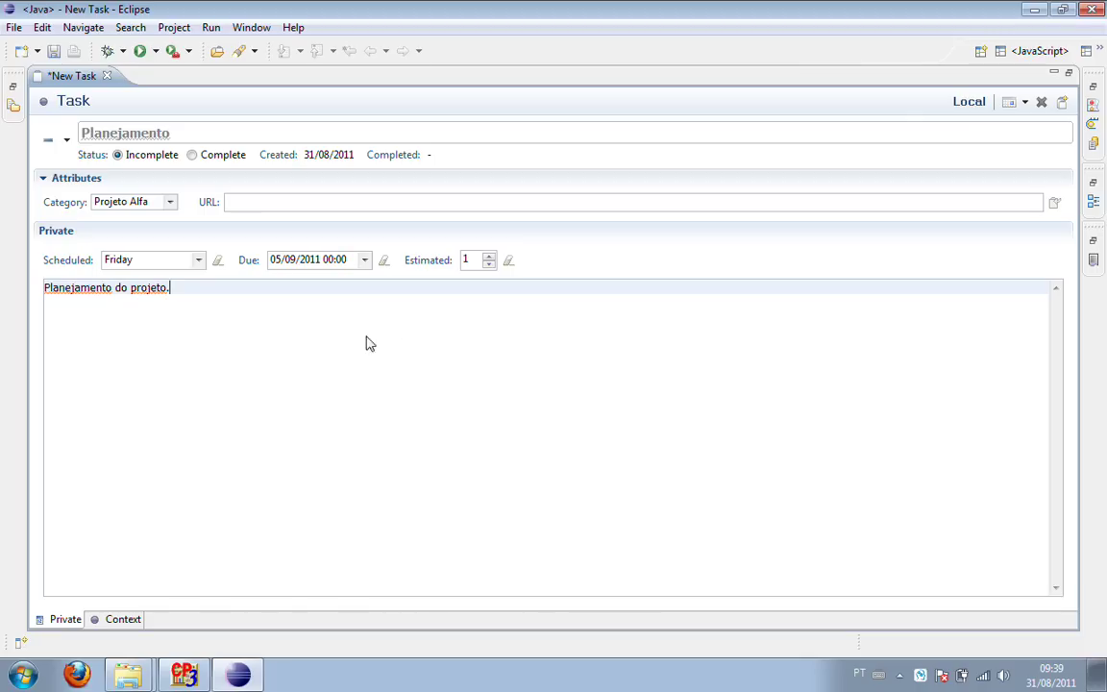
pyautogui.doubleClick(77, 81)
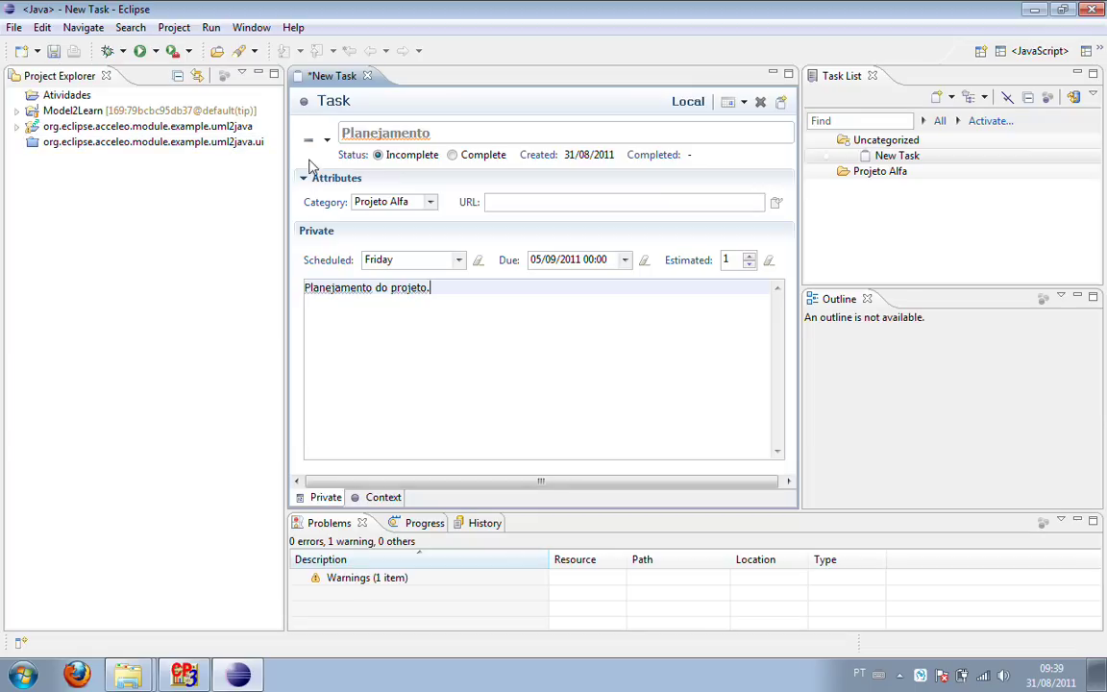
pyautogui.click(55, 49)
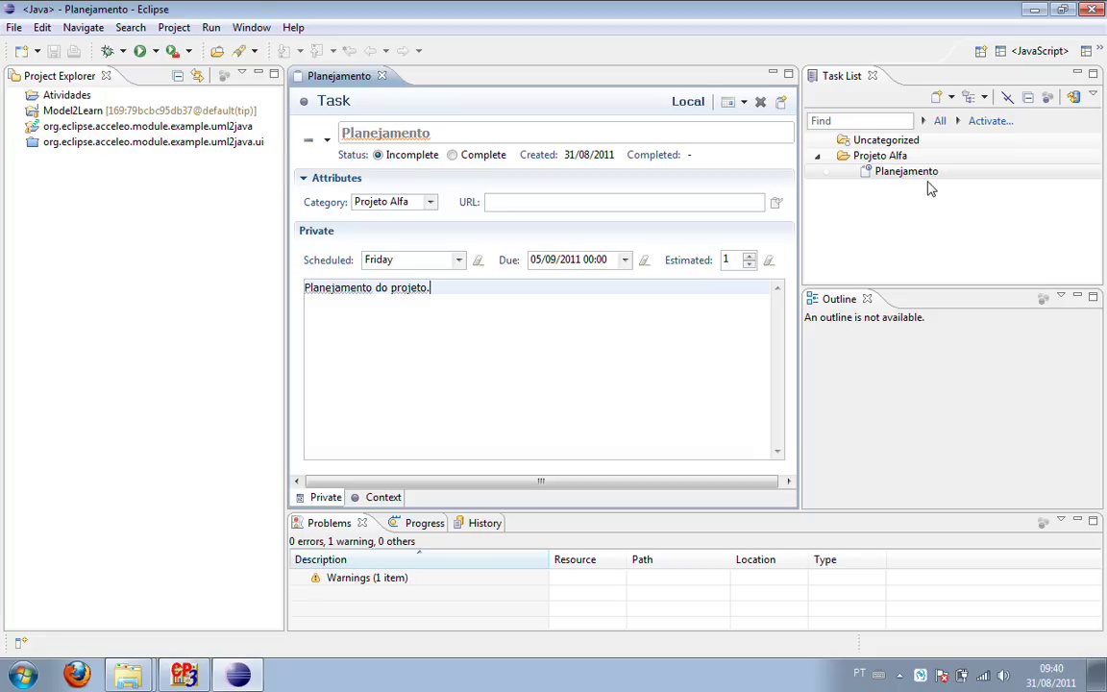
pyautogui.click(381, 76)
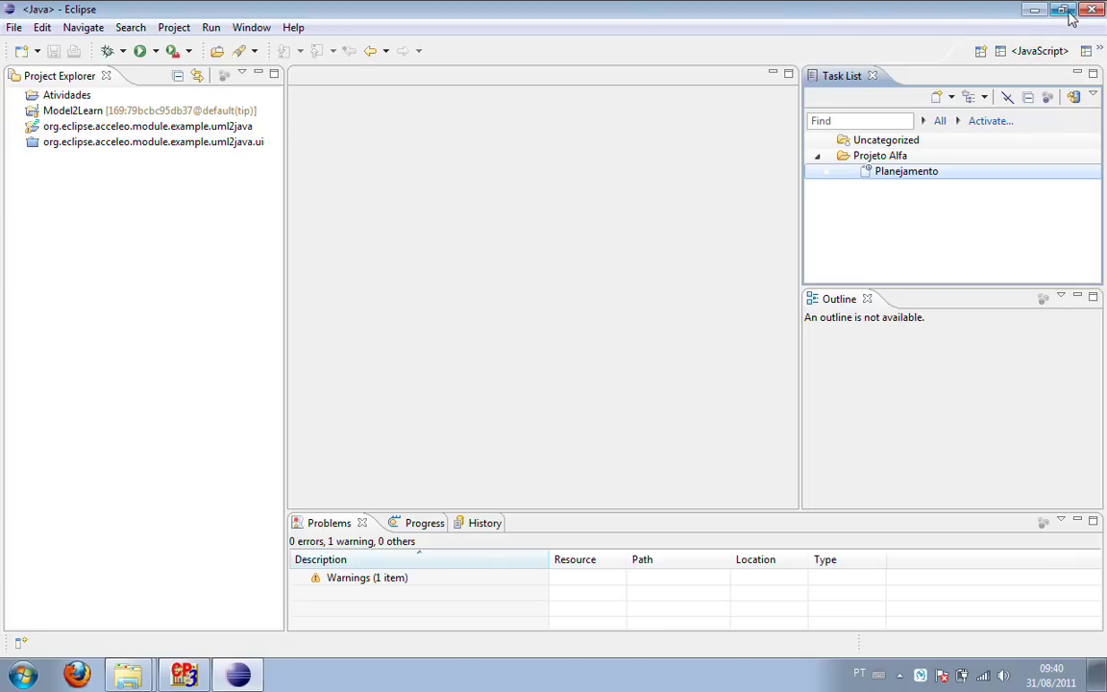
# Step: Create an untitled text file starting from the Atividades project and enter the text "Metadados do projeto"
pyautogui.click(62, 109)
pyautogui.click(60, 101)
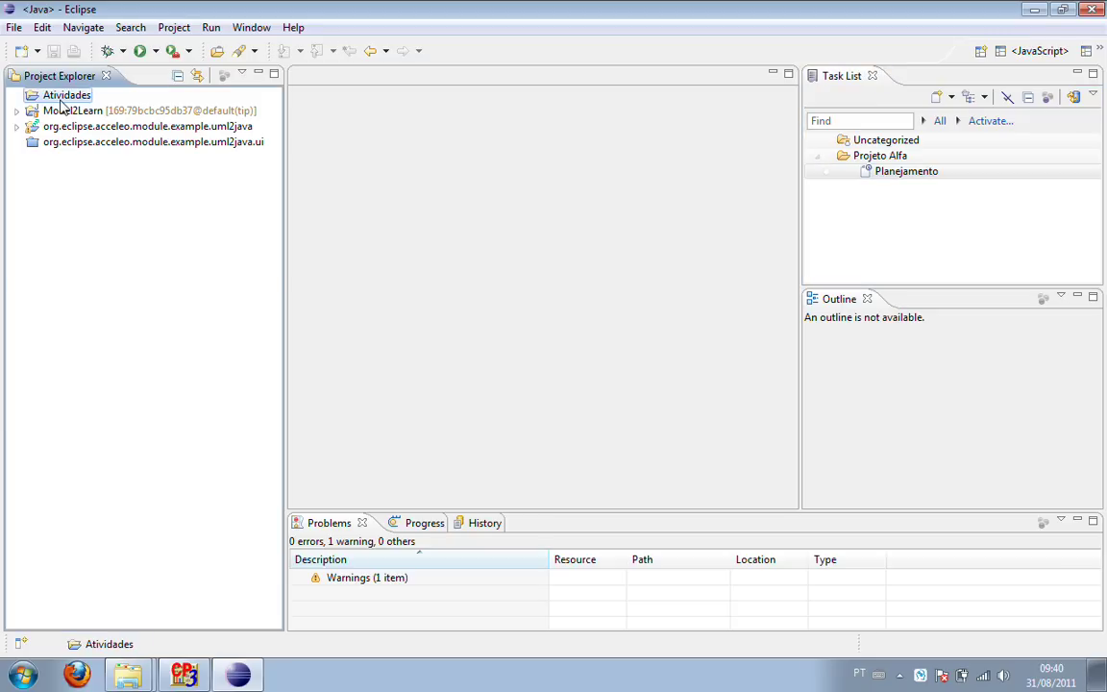
pyautogui.rightClick(60, 101)
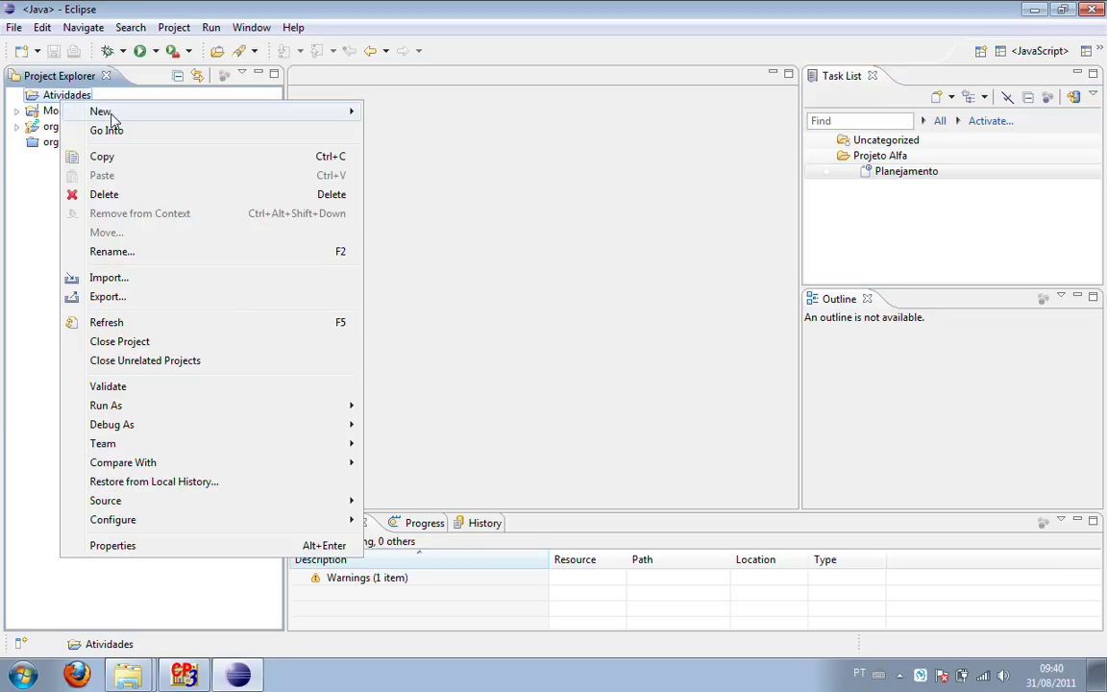
pyautogui.moveTo(146, 112)
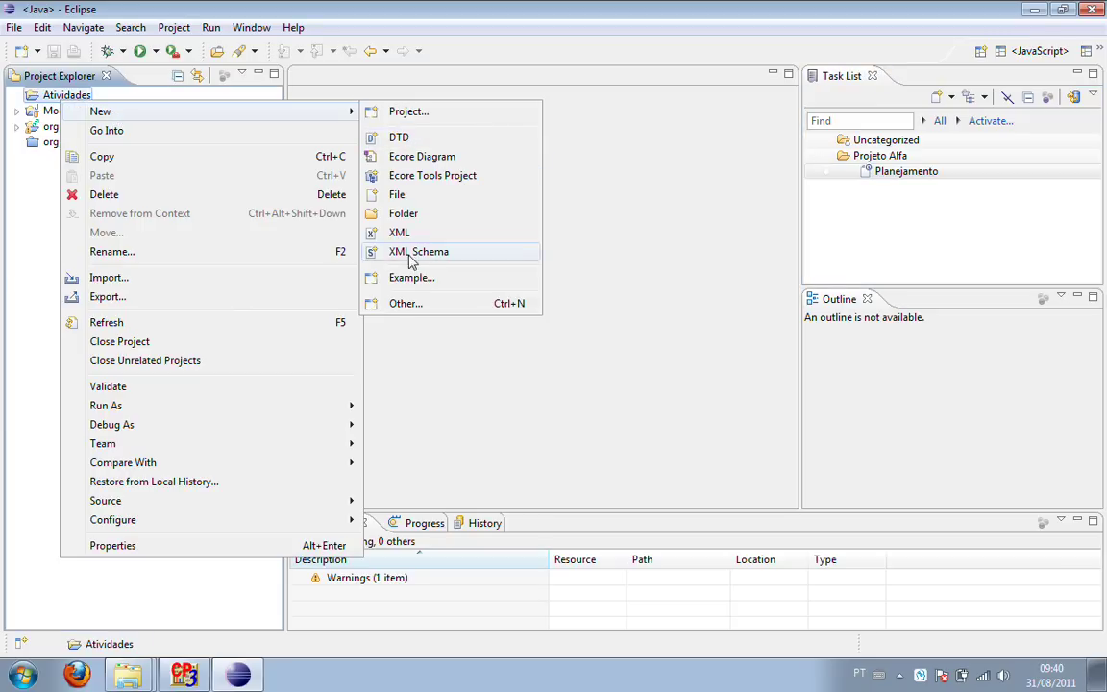
pyautogui.click(403, 304)
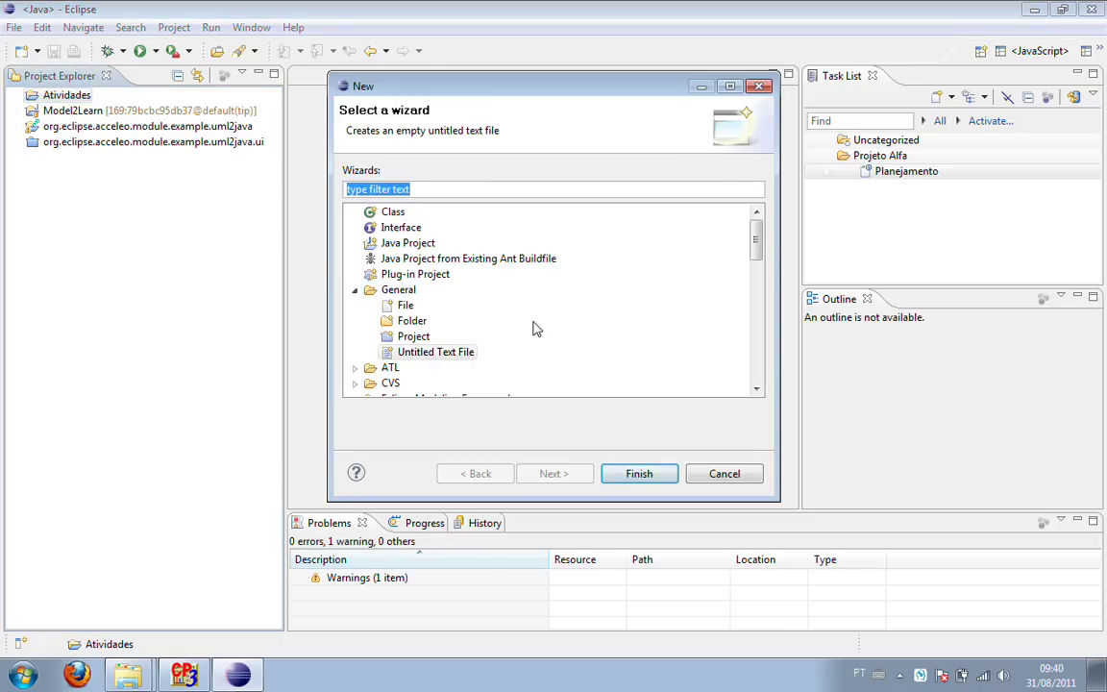
pyautogui.click(442, 353)
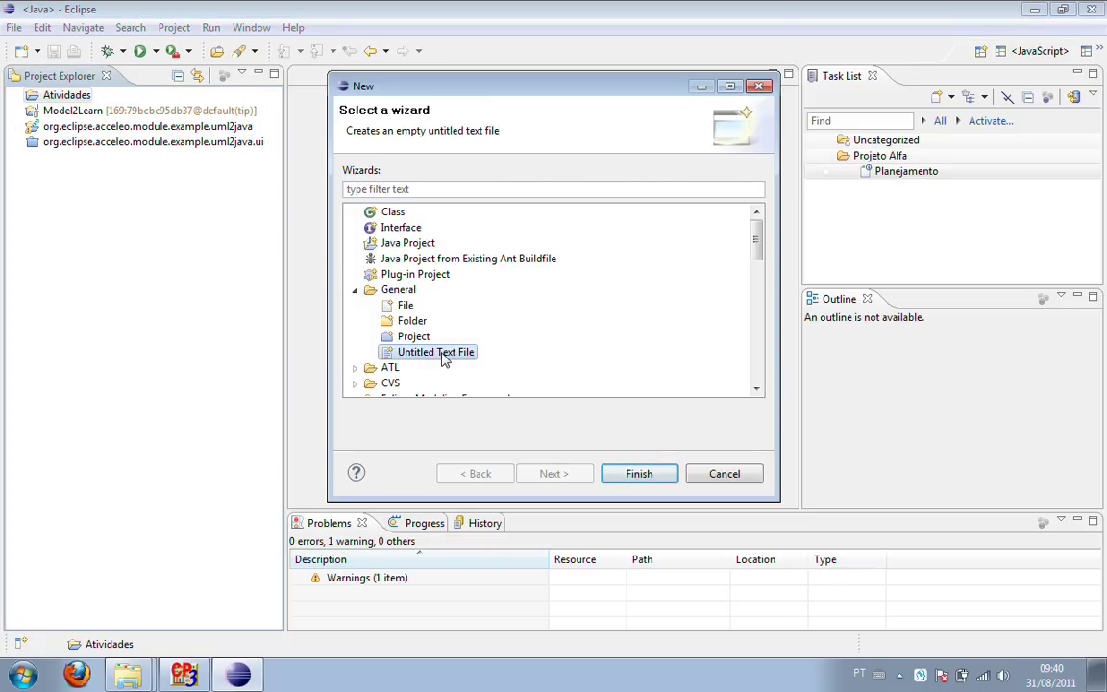
pyautogui.doubleClick(442, 354)
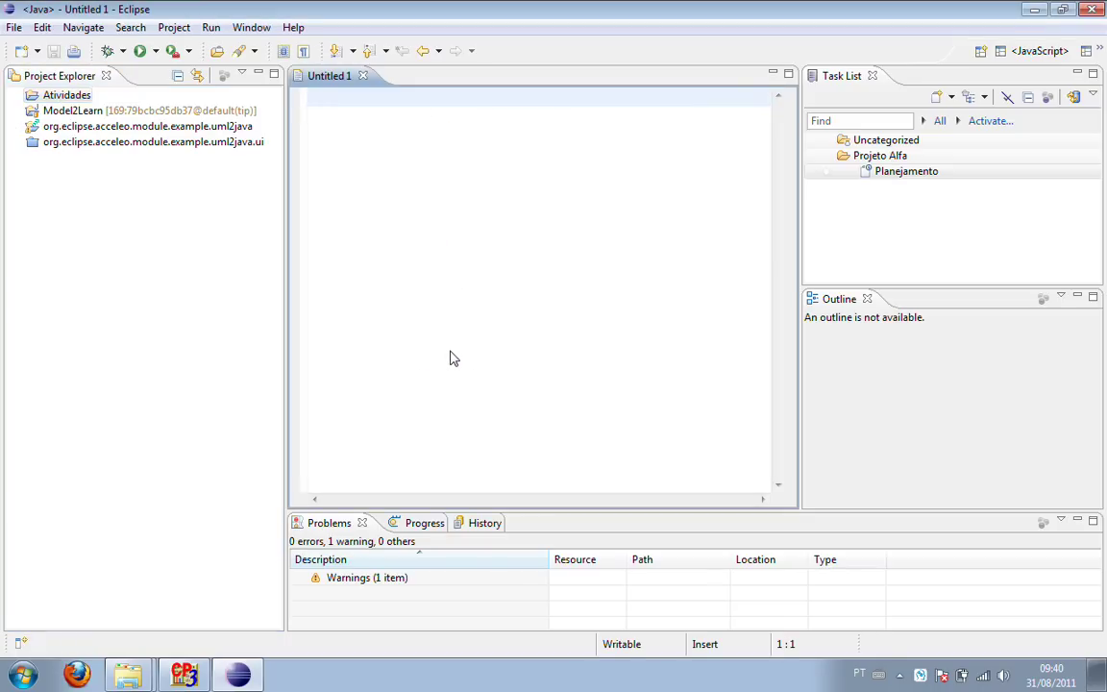
pyautogui.write('Met')
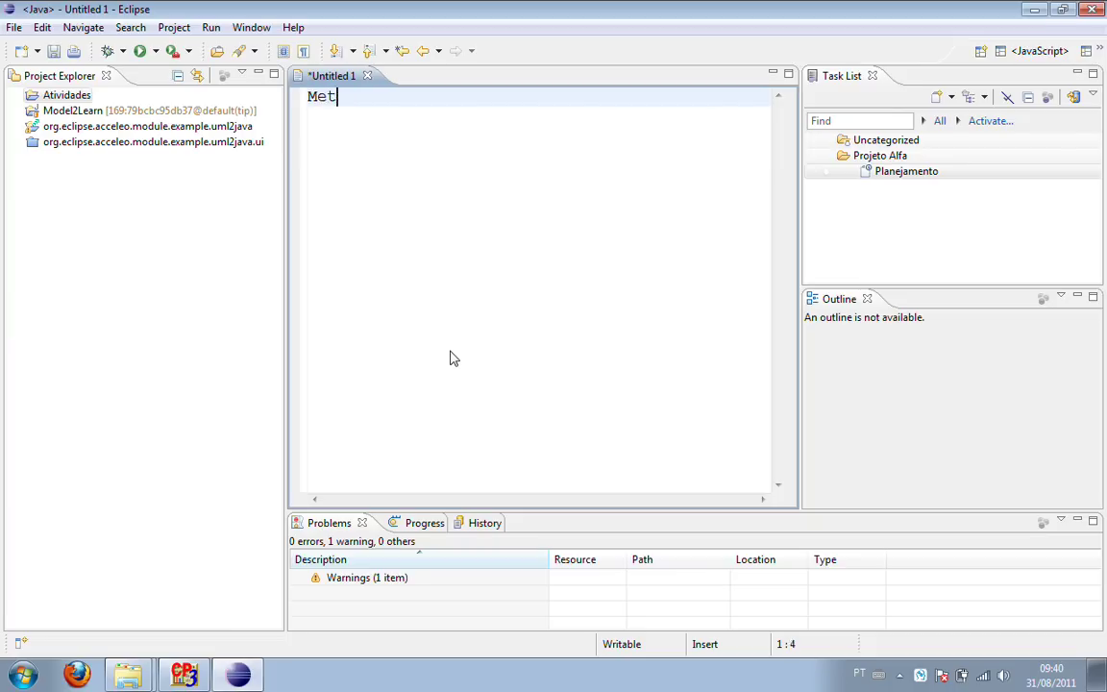
pyautogui.write('adados do projeto')
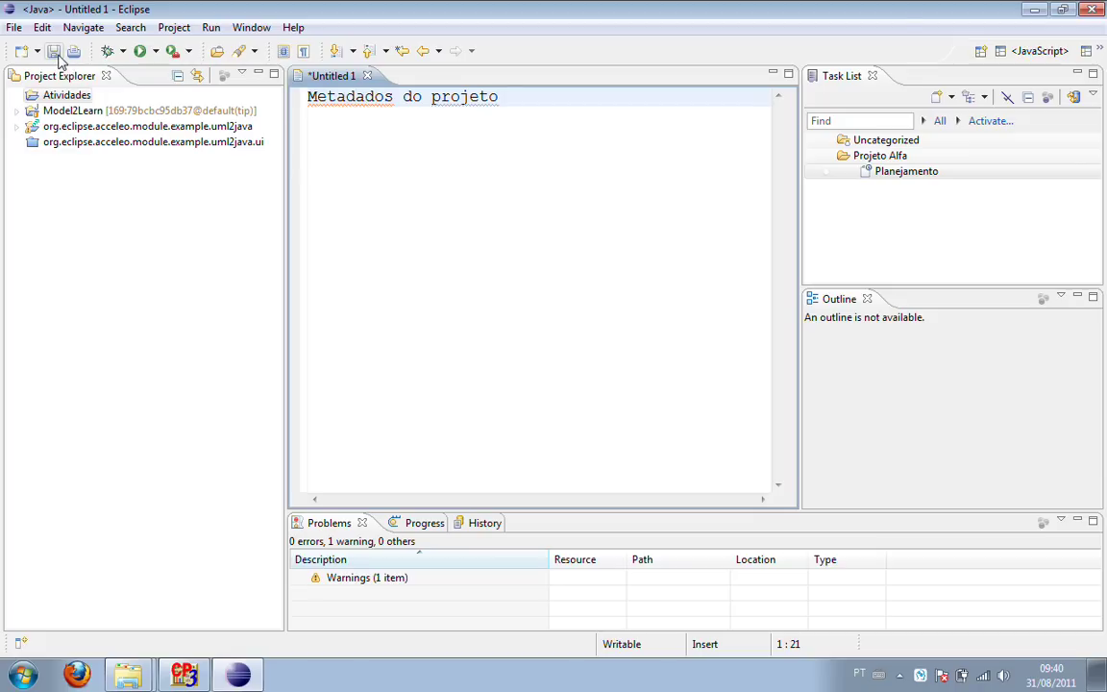
# Step: Save the text file in the Atividades project as metadados.txt and close it
pyautogui.click(57, 55)
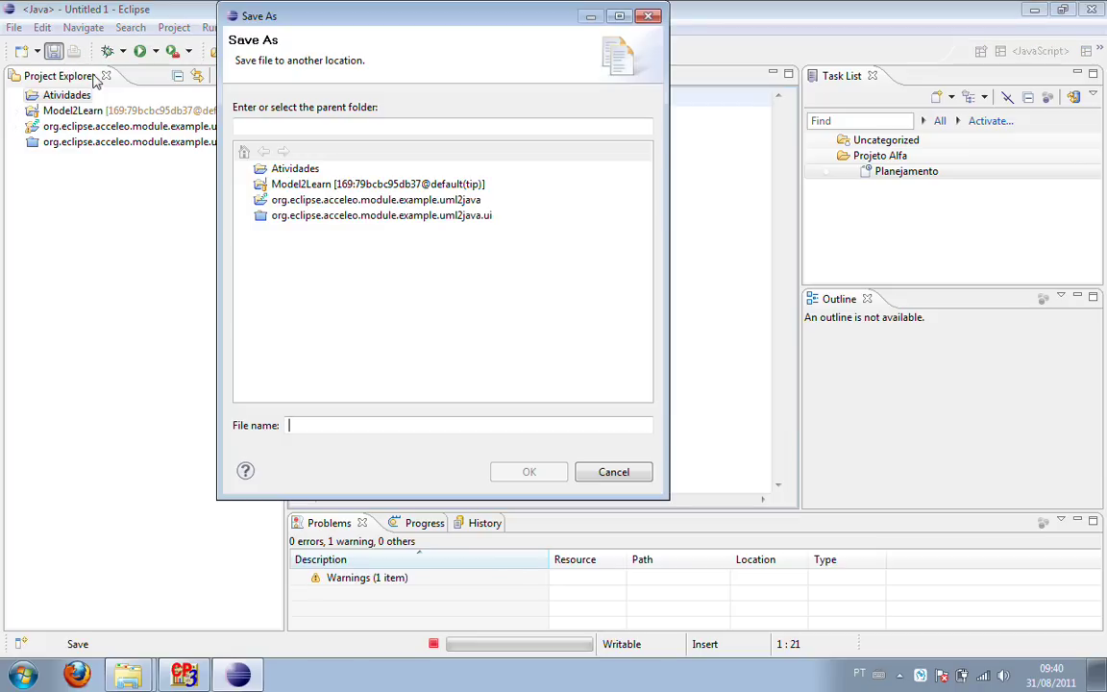
pyautogui.click(303, 168)
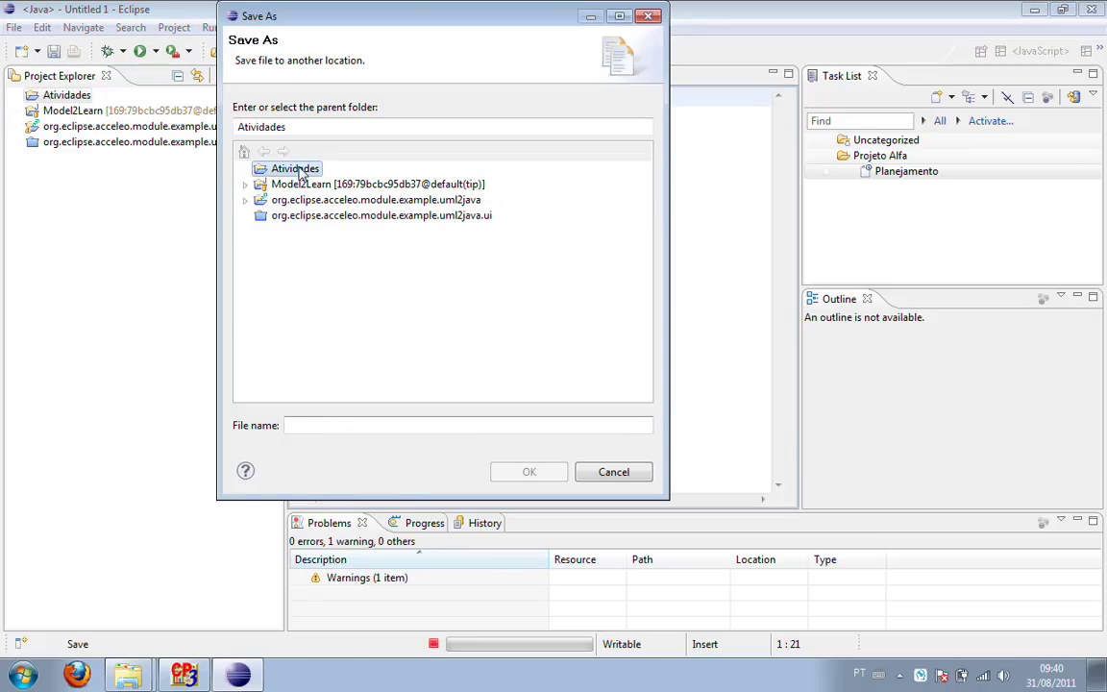
pyautogui.click(485, 432)
pyautogui.write('metadados.txt')
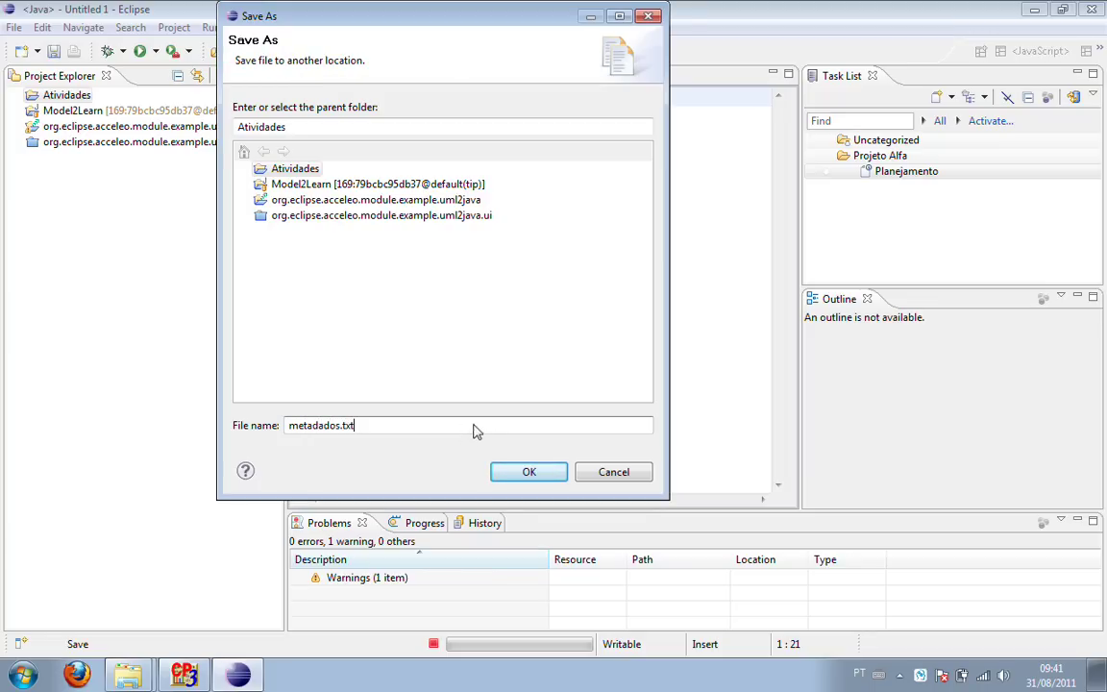
pyautogui.click(525, 472)
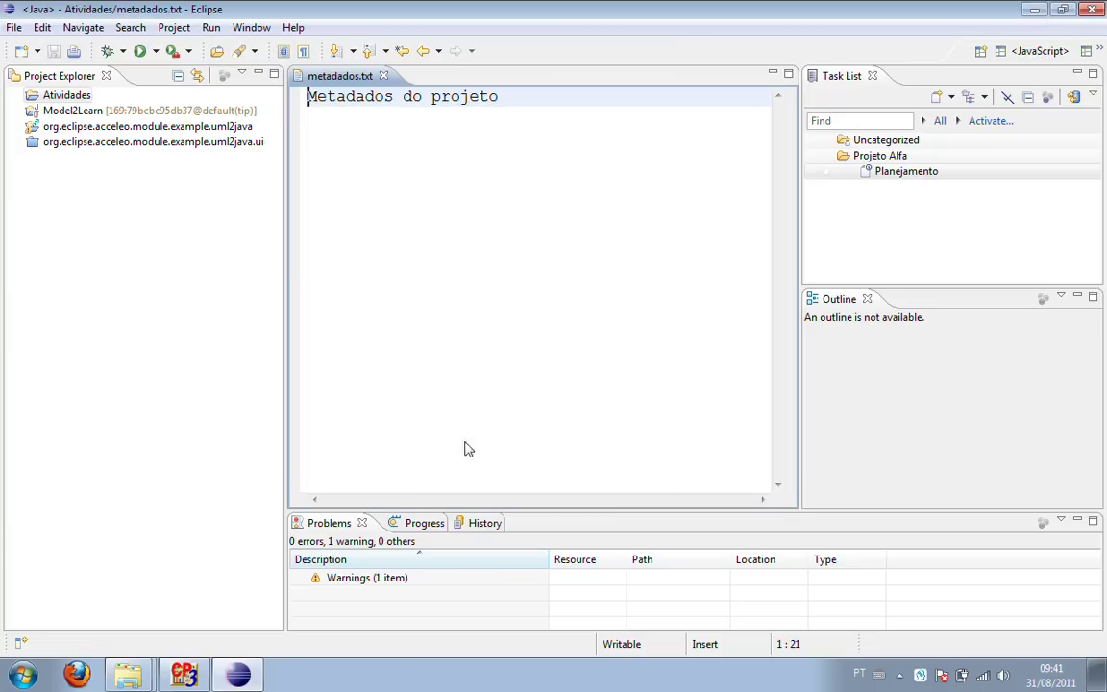
pyautogui.click(385, 77)
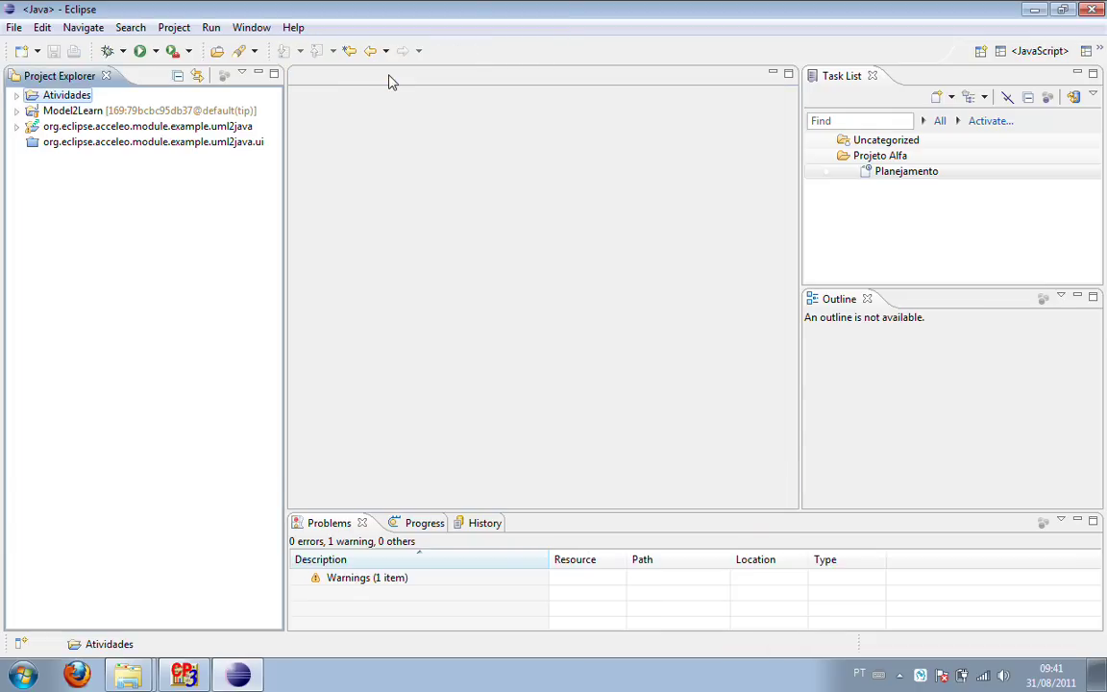
# Step: Activate the Planejamento task and turn off the task focus filter in the Project Explorer
pyautogui.click(828, 174)
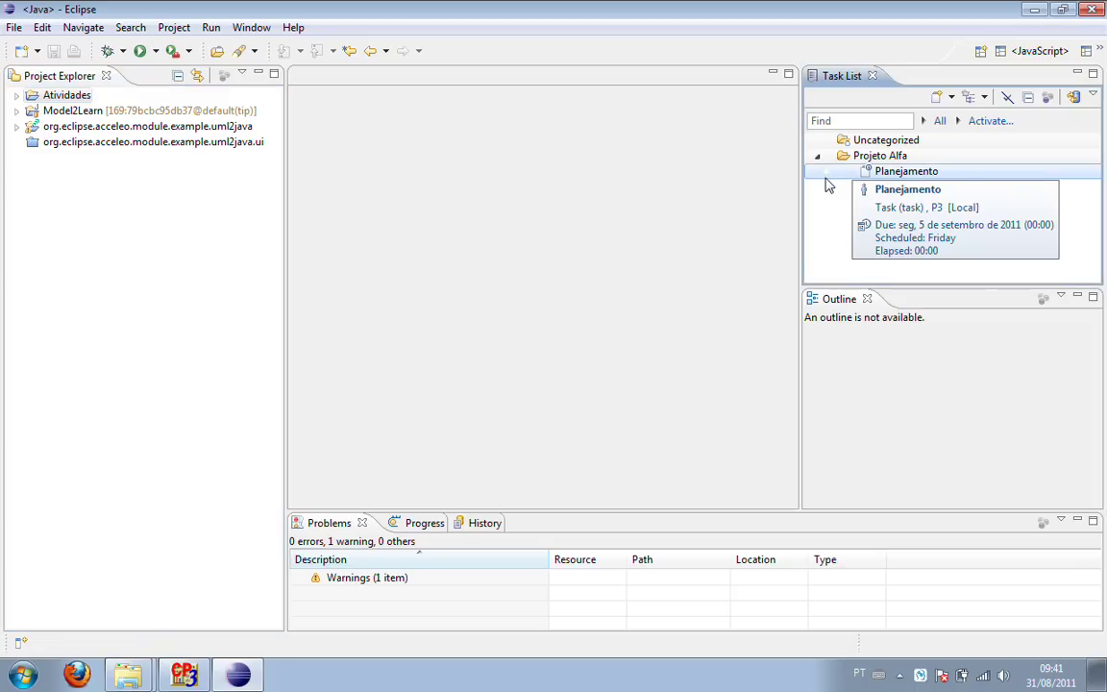
pyautogui.click(826, 172)
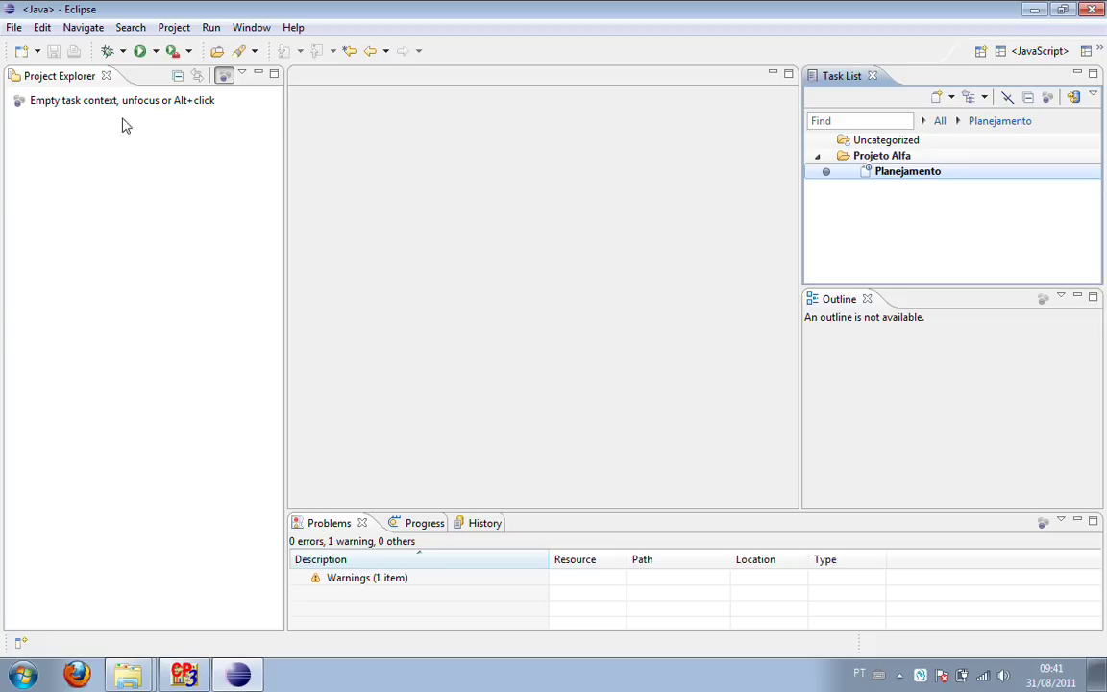
pyautogui.click(223, 80)
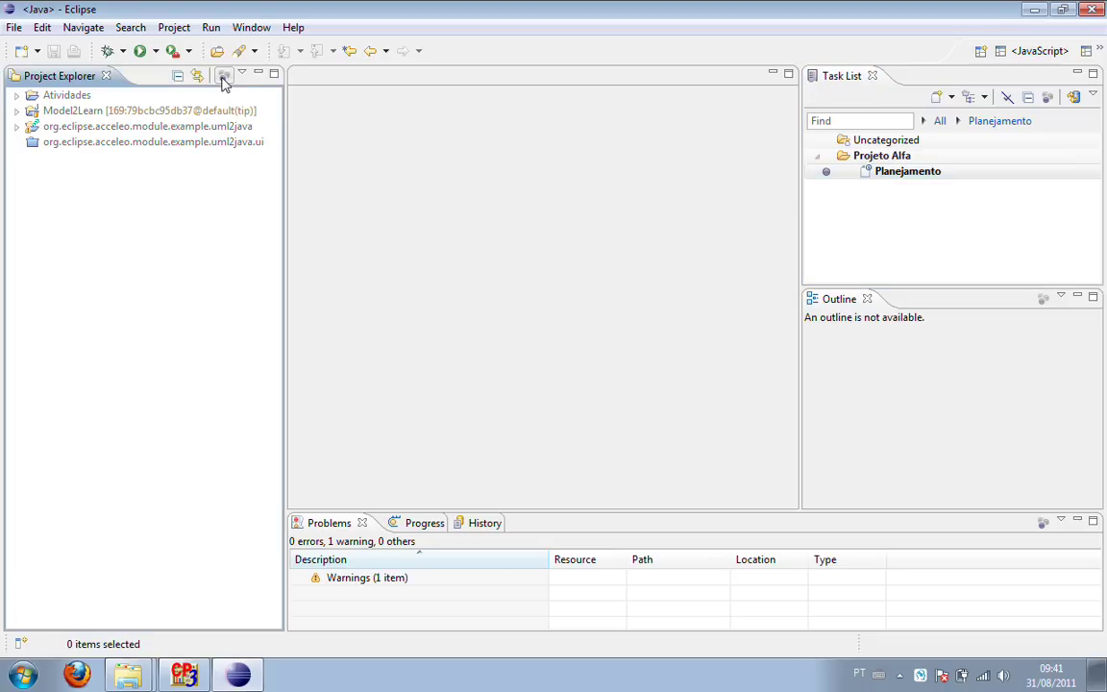
# Step: Open metadados.txt from the Atividades project, and check the Project Explorer focused on the active task before showing all resources again
pyautogui.click(15, 95)
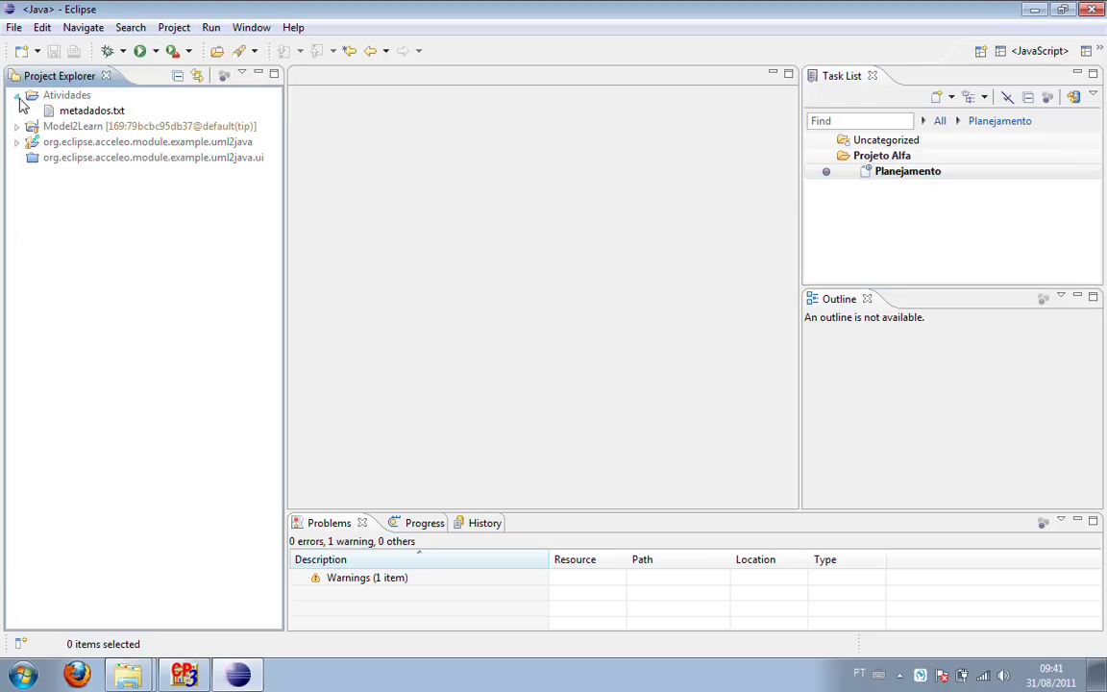
pyautogui.doubleClick(106, 117)
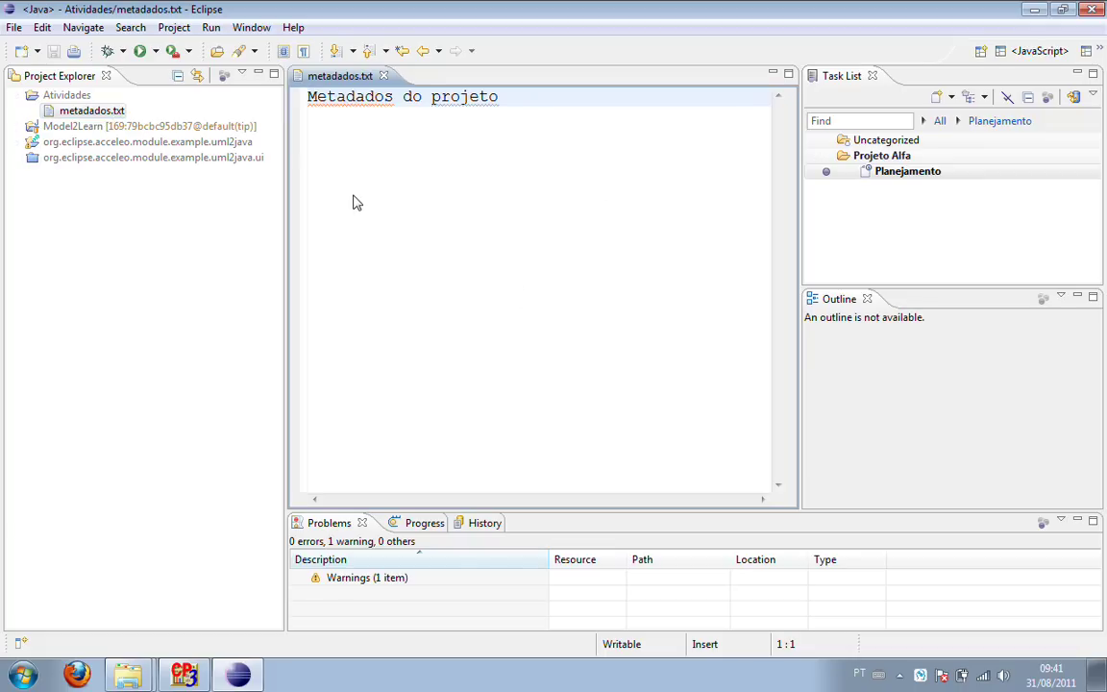
pyautogui.click(224, 76)
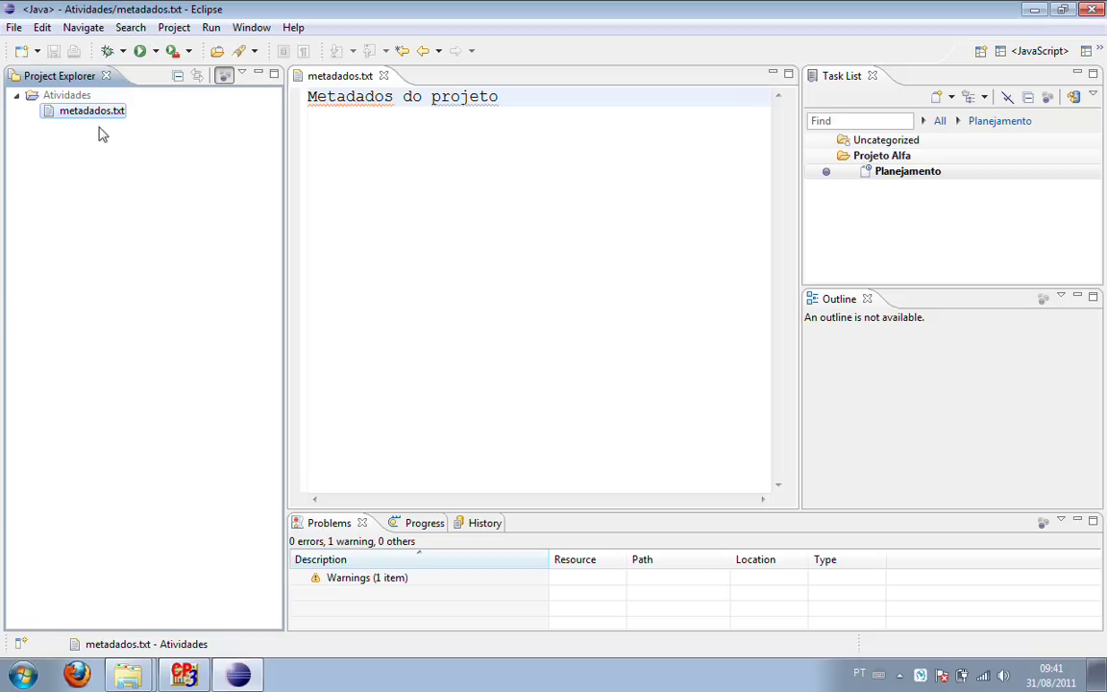
pyautogui.click(224, 76)
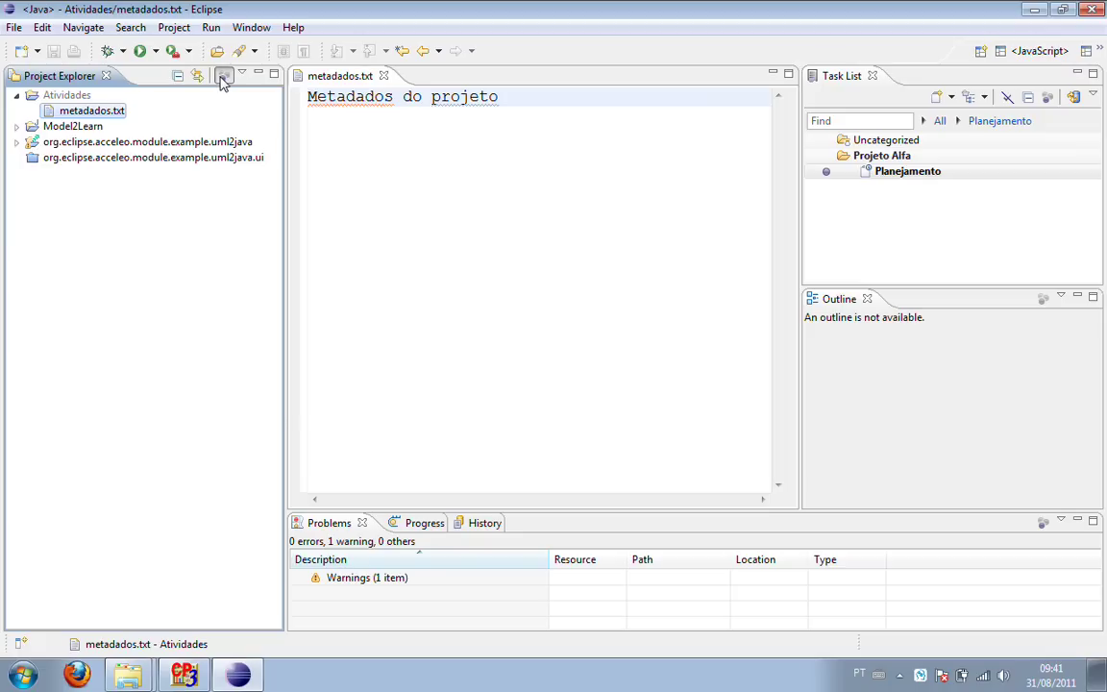
# Step: Clear the view of the desktop files by shrinking and moving the Eclipse window, minimizing Classroom Presenter and closing the file explorer windows
pyautogui.click(1063, 10)
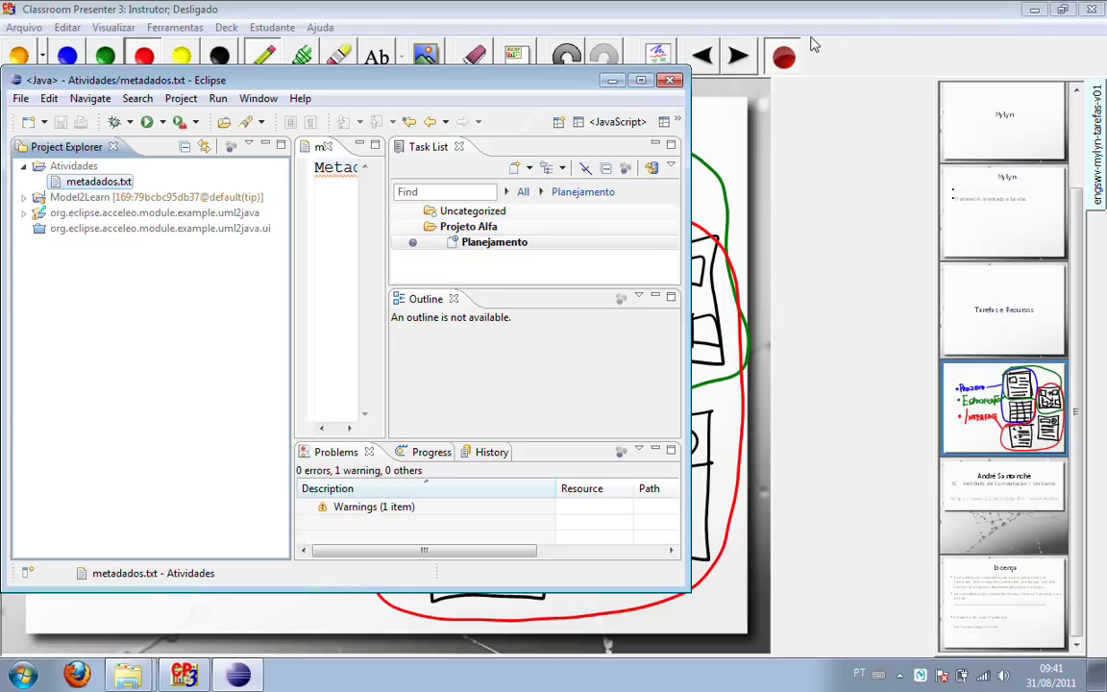
pyautogui.click(1035, 10)
pyautogui.moveTo(432, 85); pyautogui.dragTo(785, 50)
pyautogui.click(227, 112)
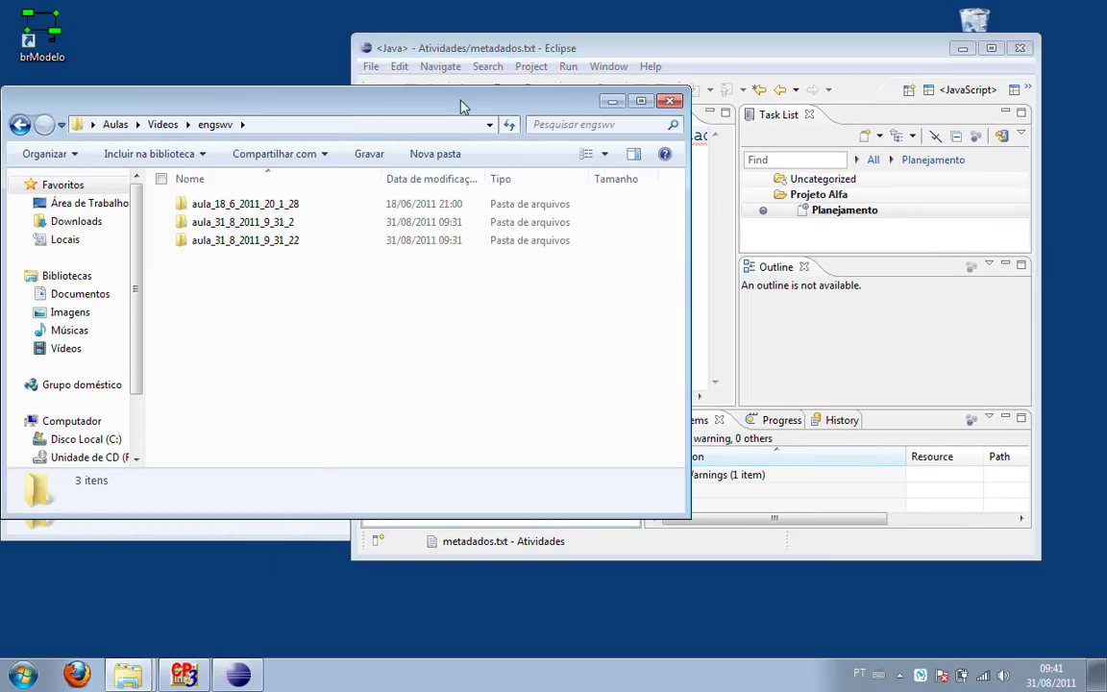
pyautogui.click(663, 100)
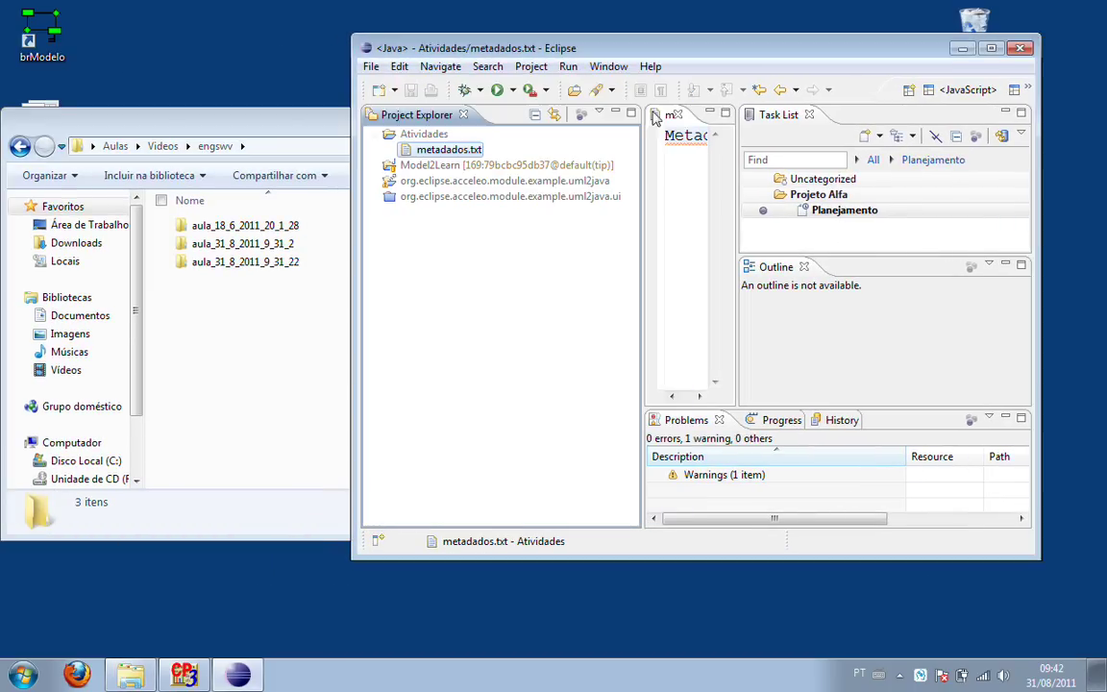
pyautogui.click(213, 115)
pyautogui.click(673, 125)
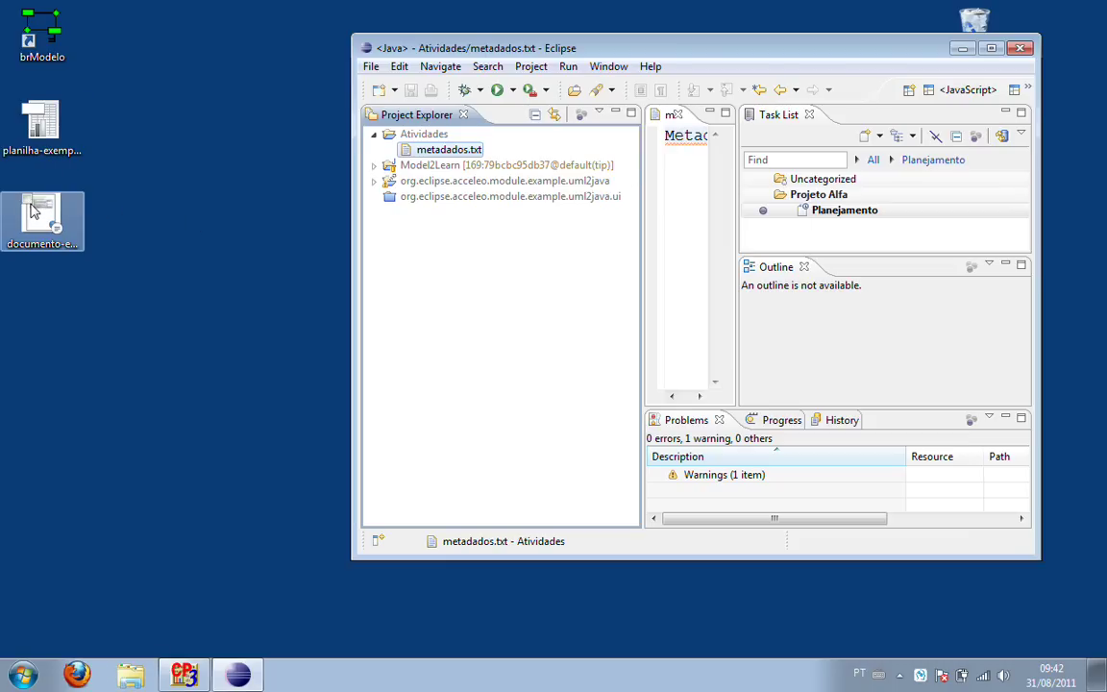
# Step: Copy documento-exemplo.odt and planilha-exemplo.xls from the desktop into the Atividades project
pyautogui.click(153, 227)
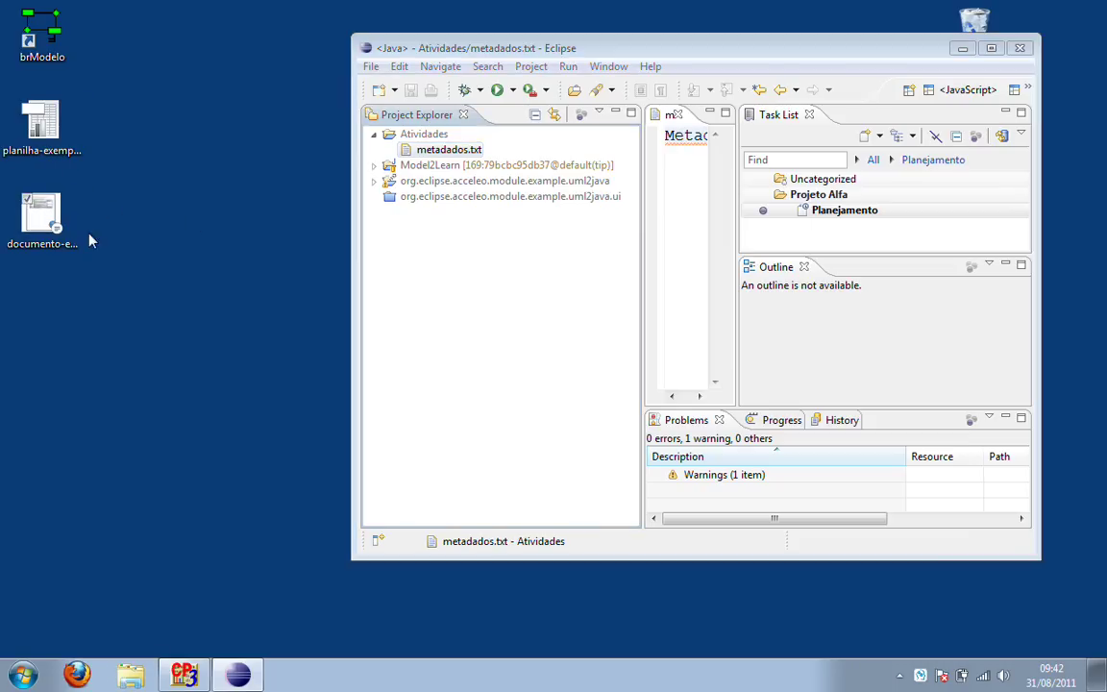
pyautogui.click(420, 140)
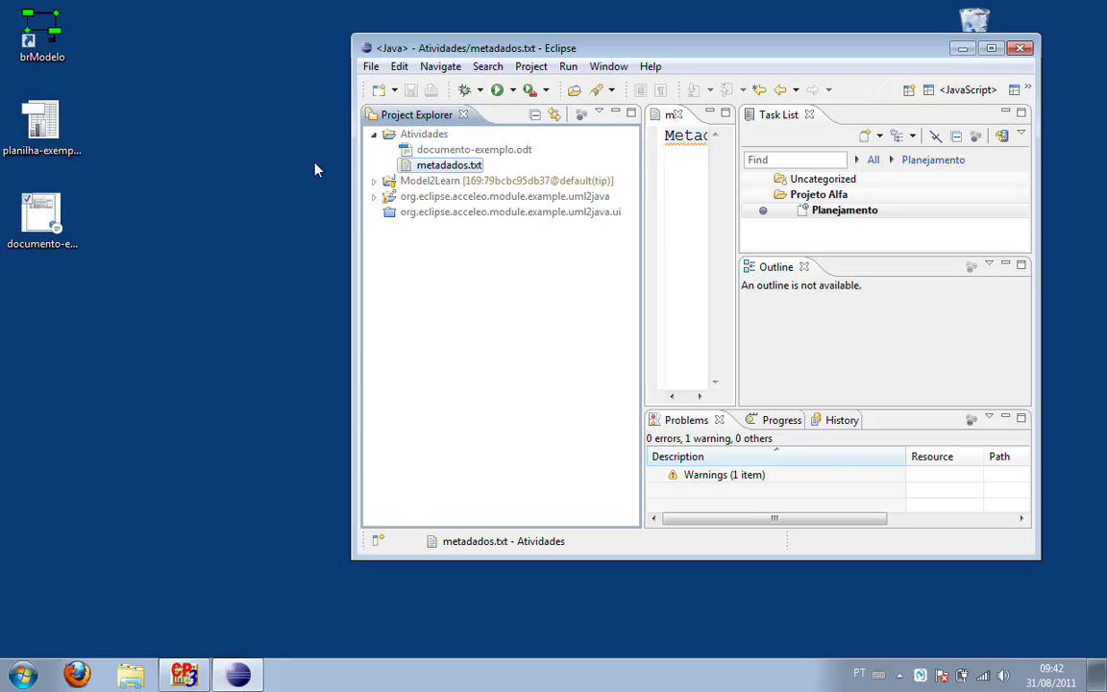
pyautogui.moveTo(42, 125); pyautogui.dragTo(423, 135)
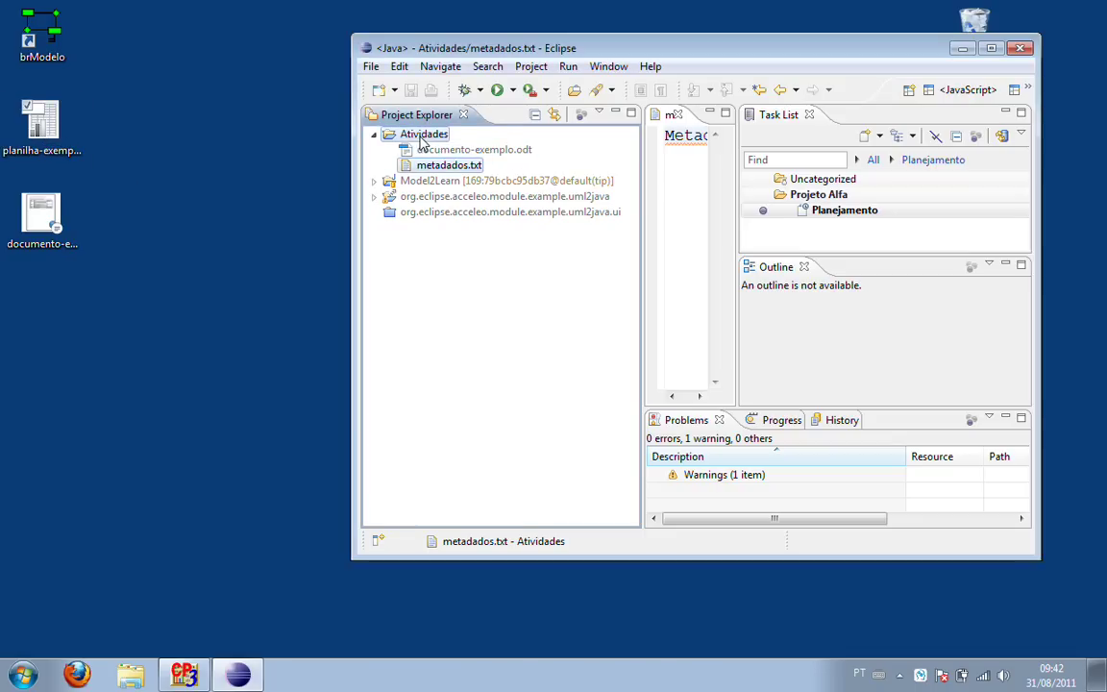
# Step: Maximize Eclipse, focus the Project Explorer on the active task's resources, and select planilha-exemplo.xls
pyautogui.click(990, 48)
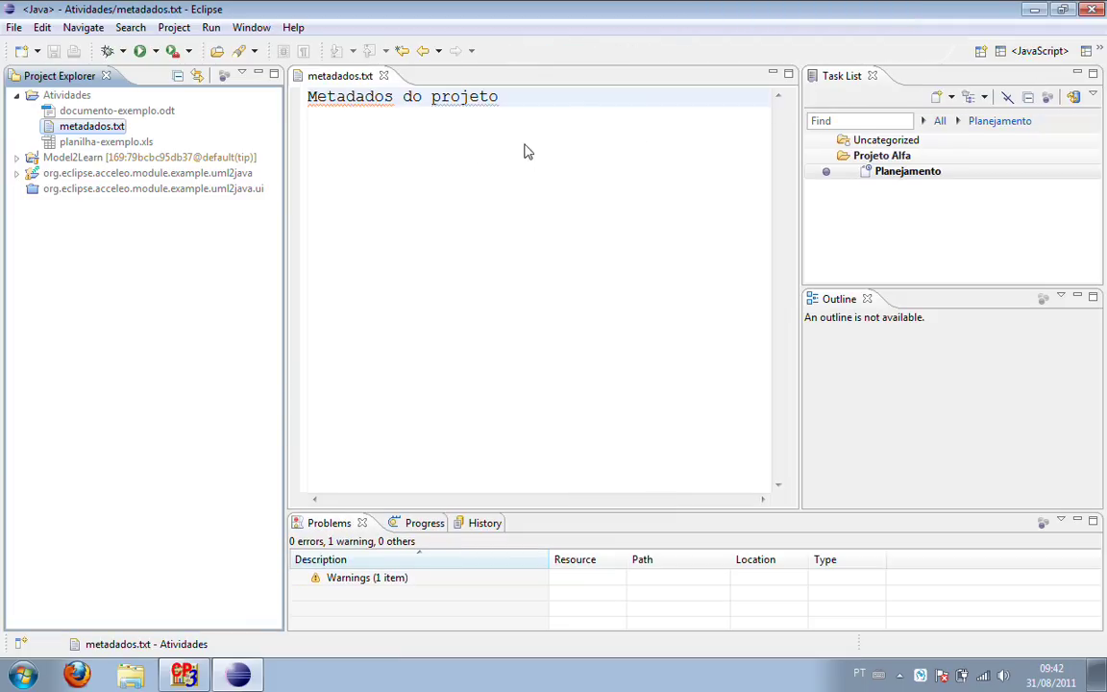
pyautogui.click(225, 76)
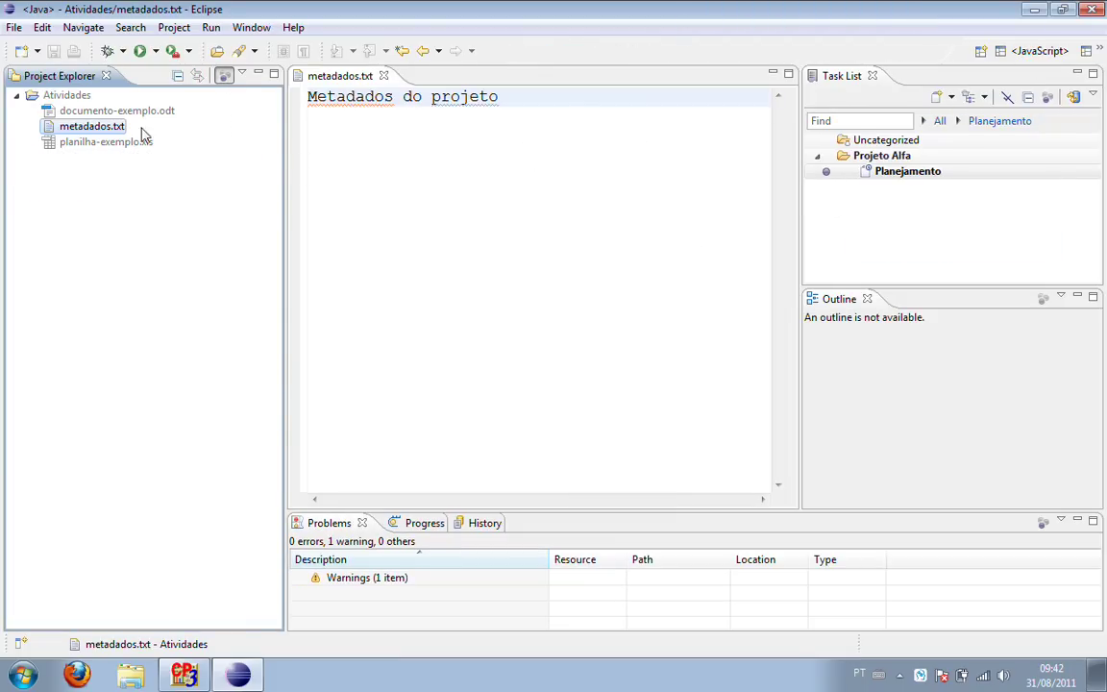
pyautogui.click(94, 144)
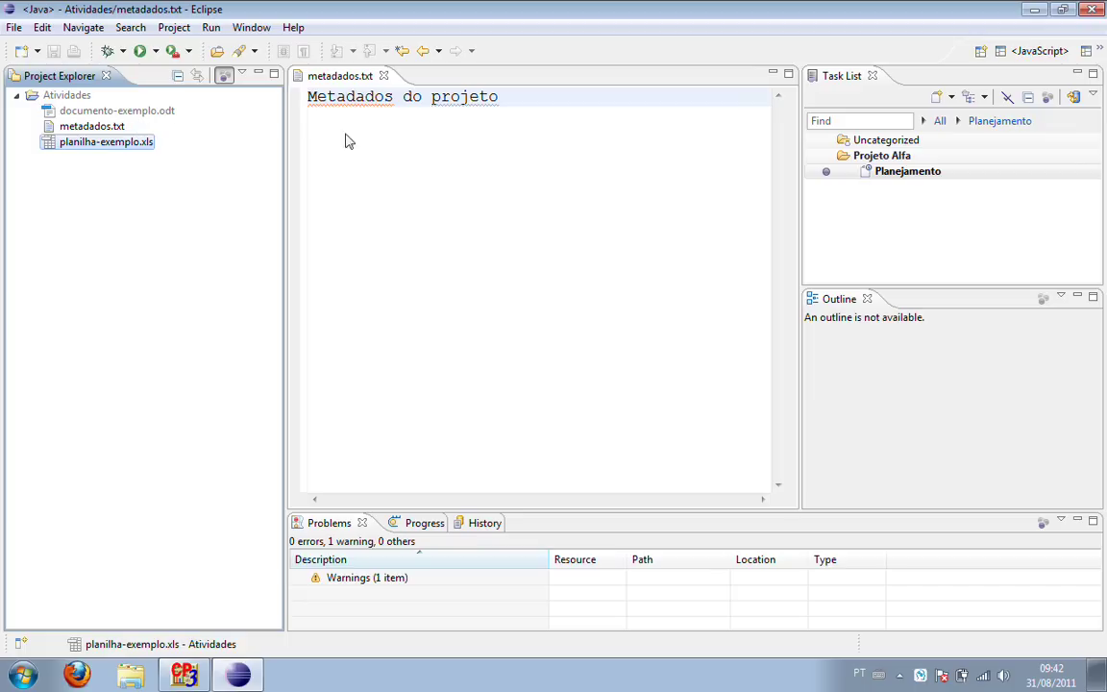
# Step: Open the Planejamento task's context and examine the actions available for planilha-exemplo.xls
pyautogui.click(892, 178)
pyautogui.doubleClick(892, 178)
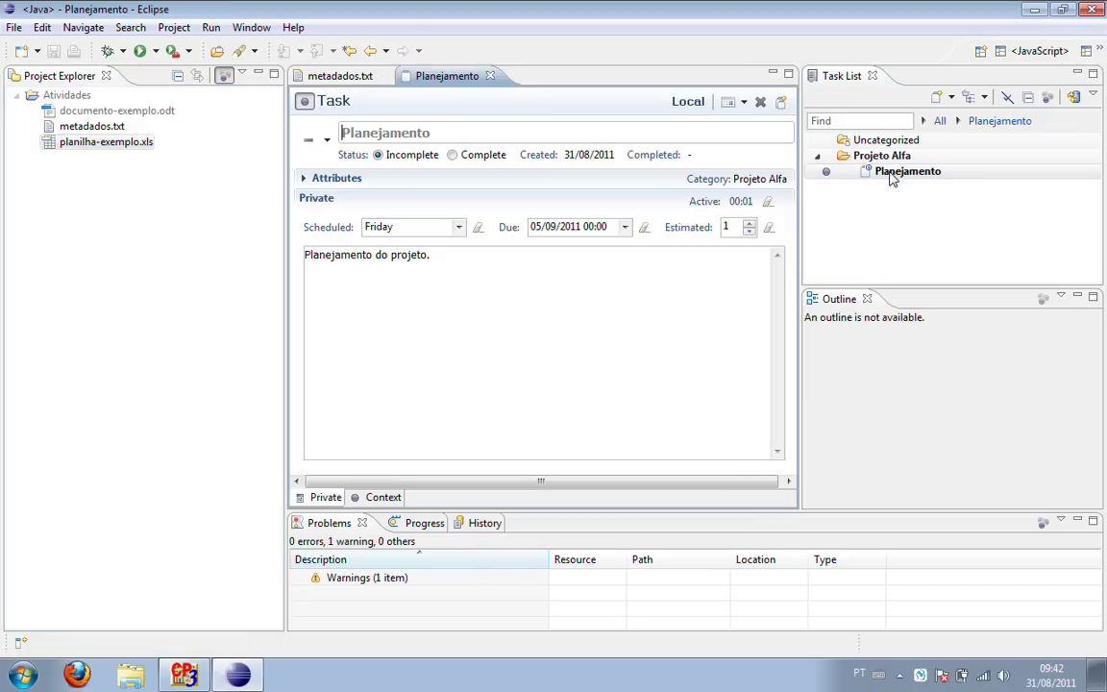
pyautogui.click(383, 497)
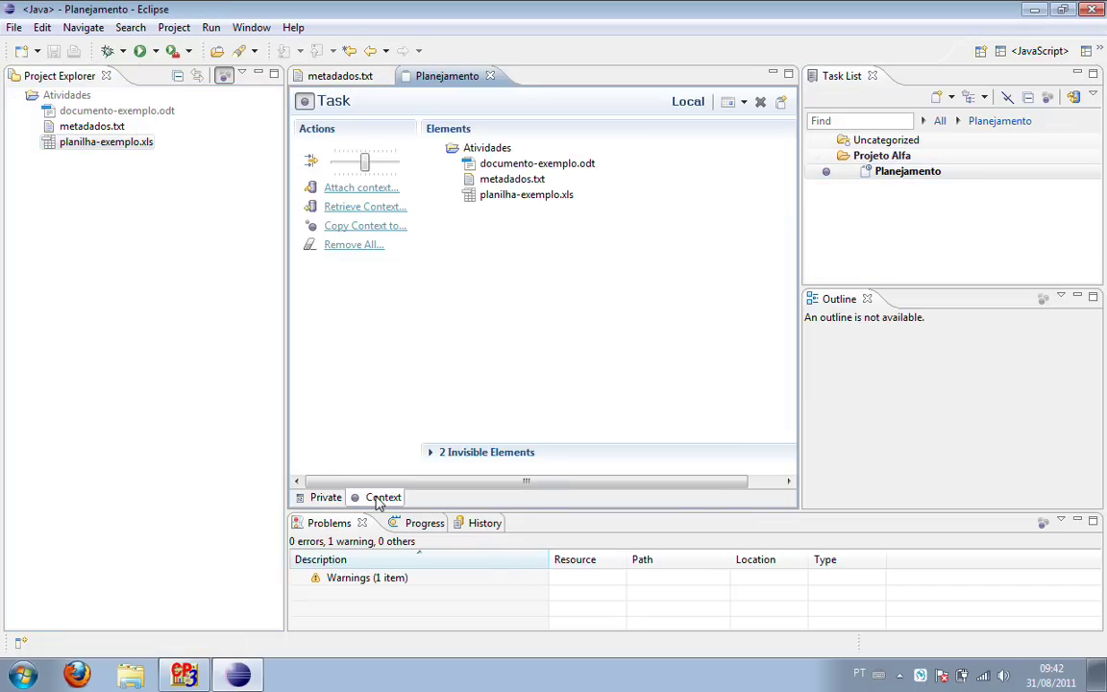
pyautogui.click(501, 196)
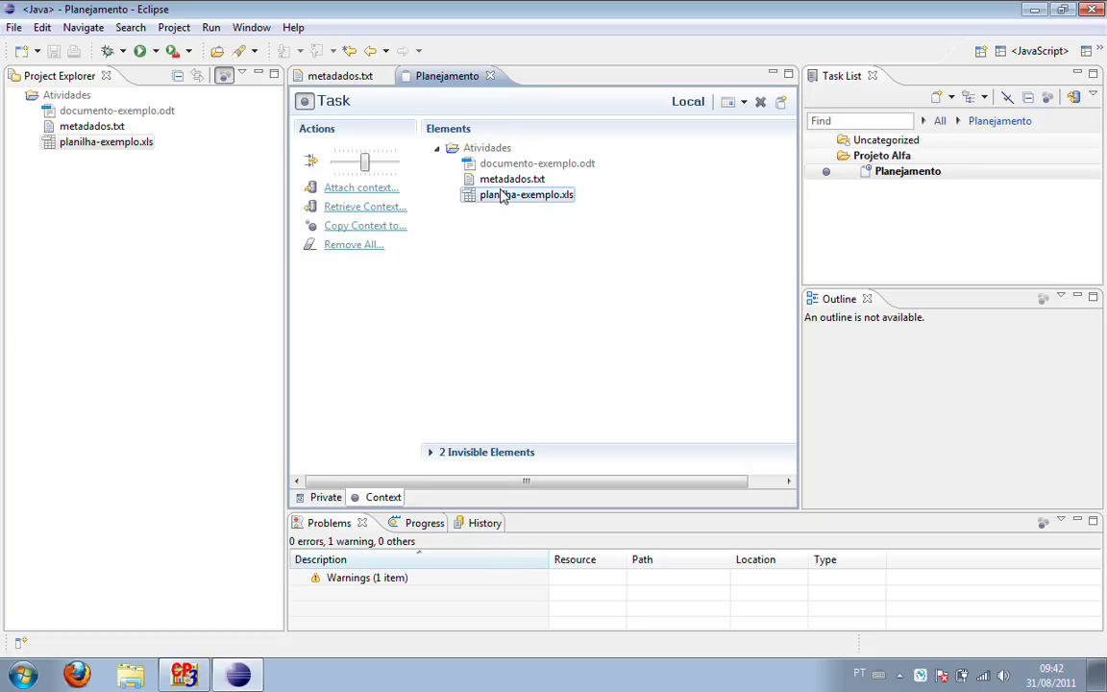
pyautogui.rightClick(503, 196)
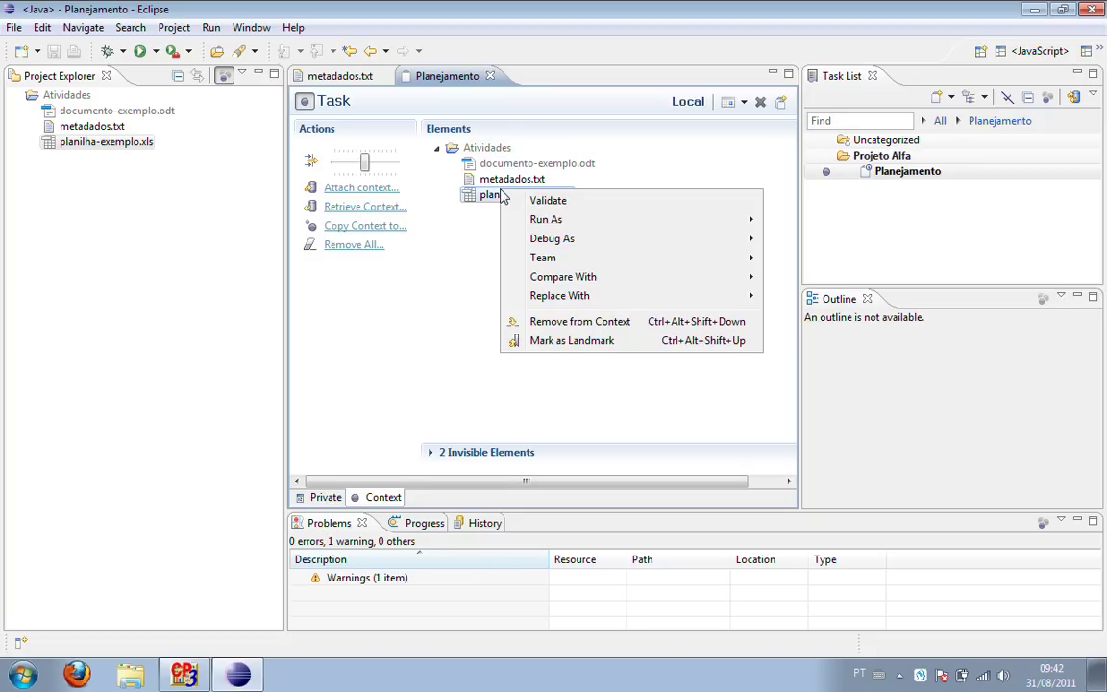
pyautogui.press('Escape')
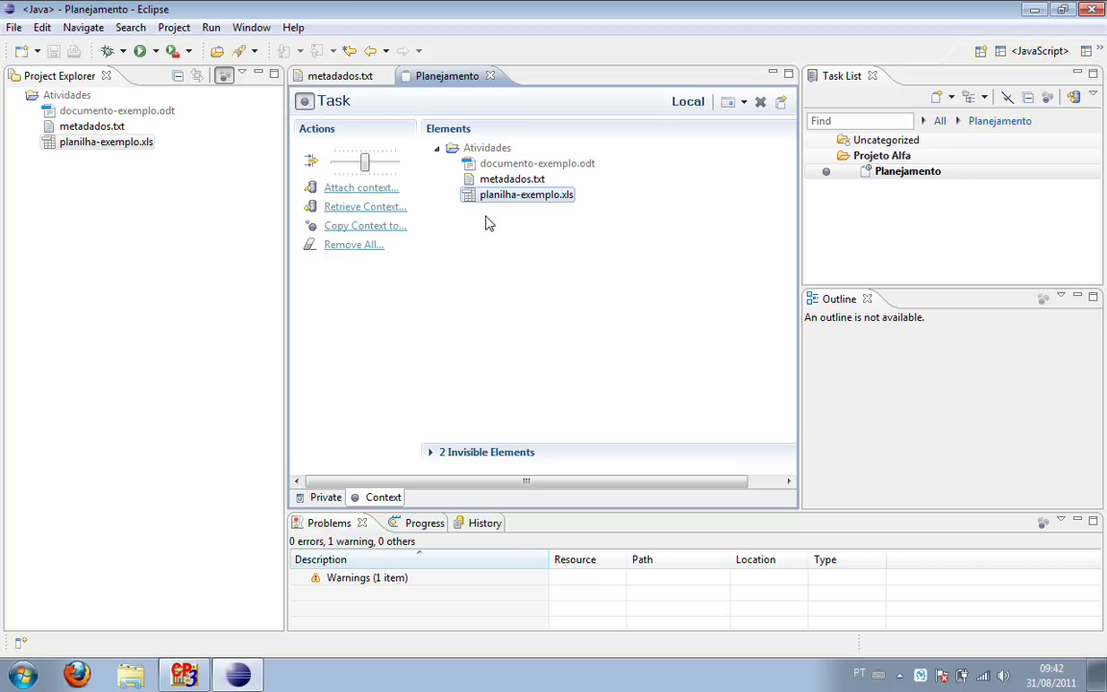
# Step: Remove planilha-exemplo.xls from the Planejamento task's context and close the task editor
pyautogui.rightClick(498, 199)
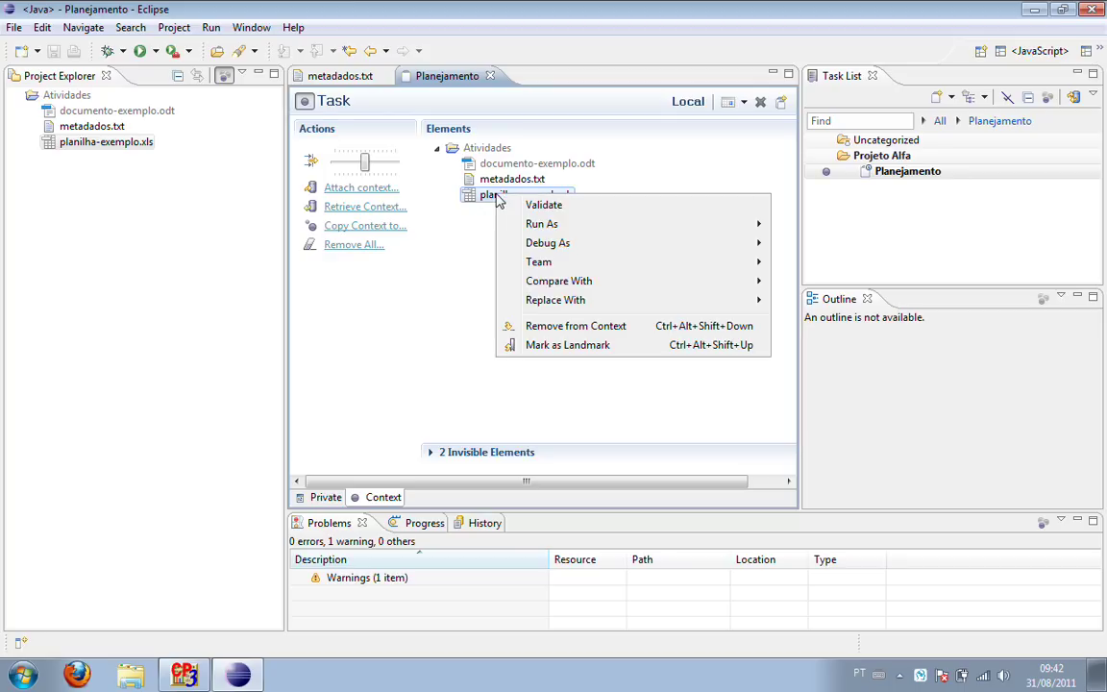
pyautogui.click(561, 294)
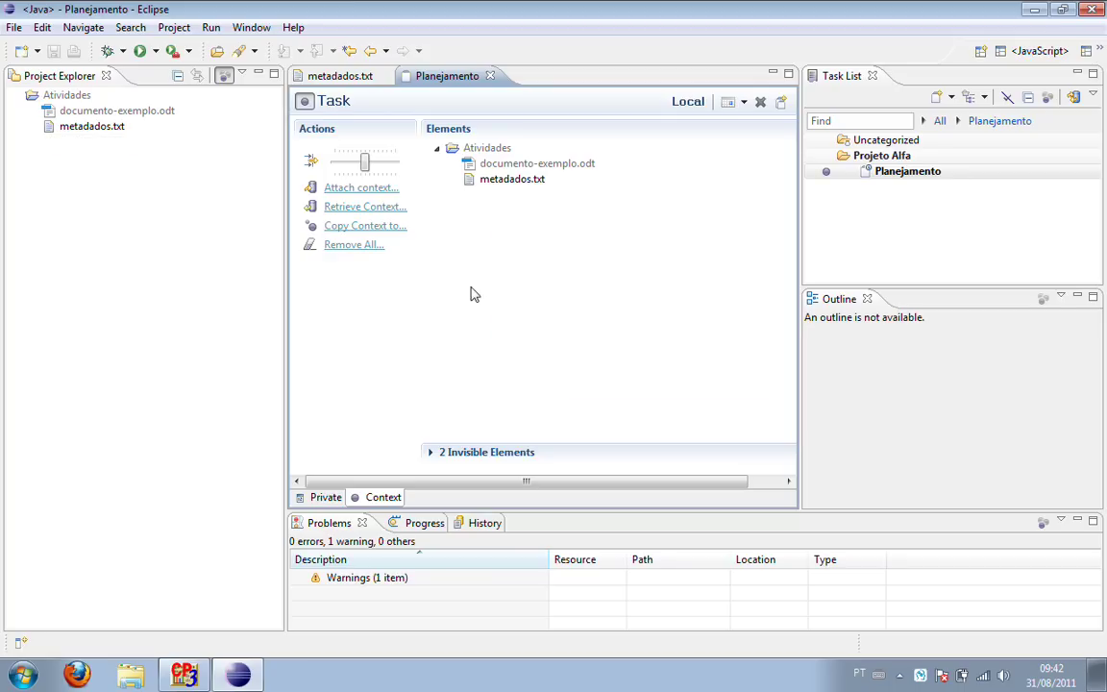
pyautogui.click(490, 77)
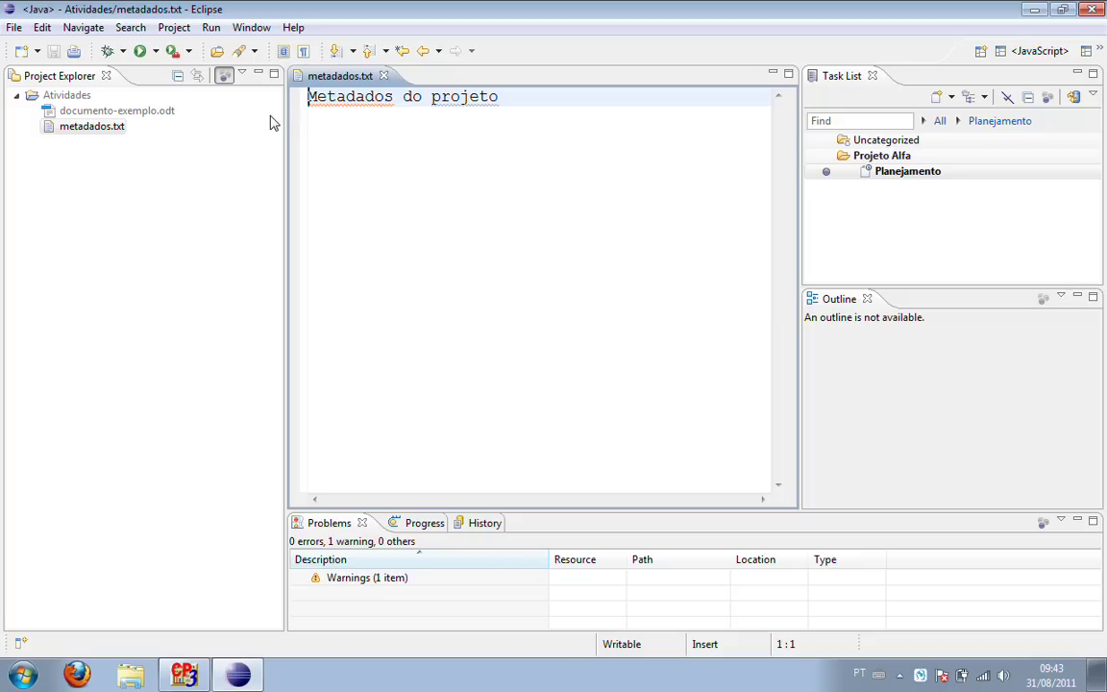
# Step: Deactivate the Planejamento task, reactivate it to restore its context, and deactivate it again
pyautogui.click(826, 172)
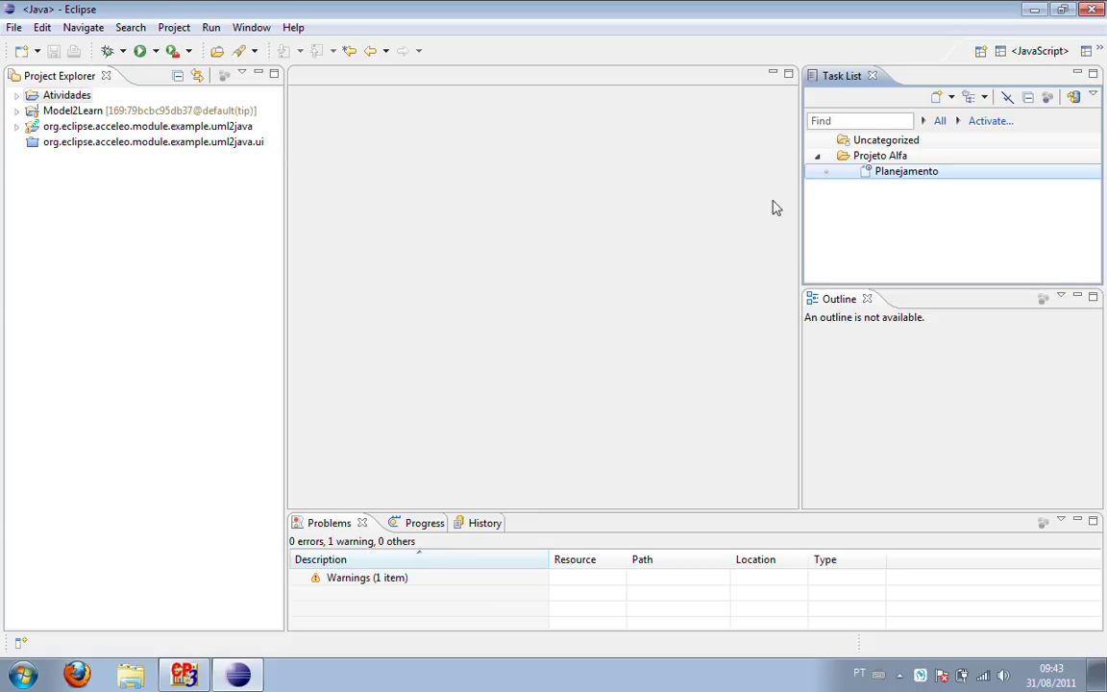
pyautogui.click(826, 174)
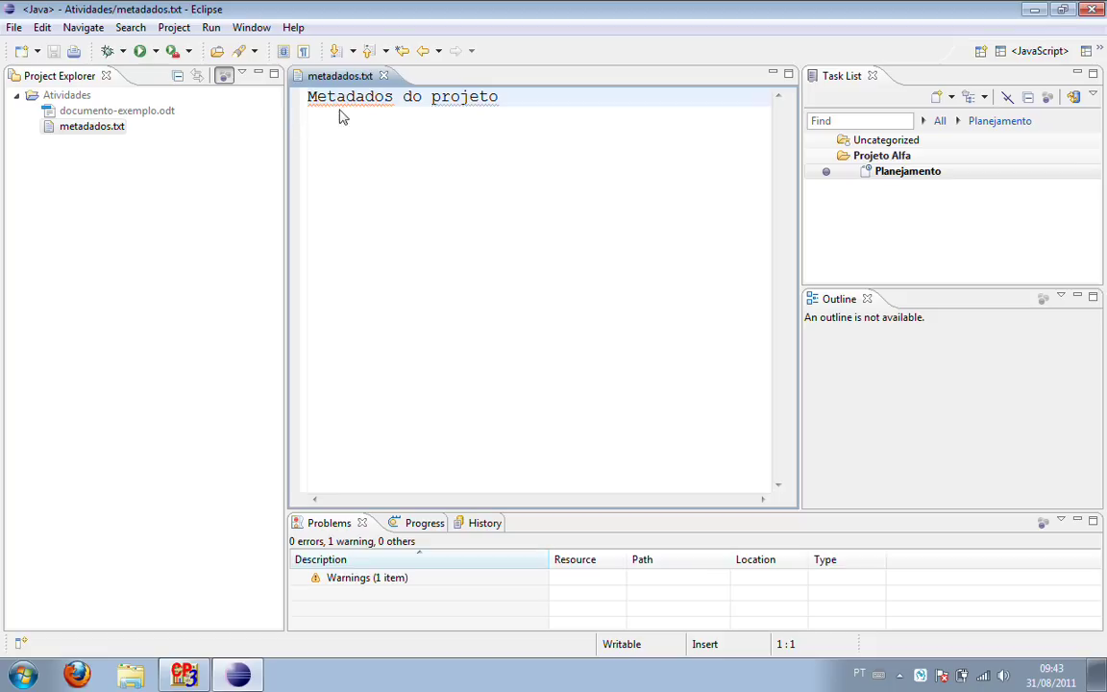
pyautogui.click(827, 174)
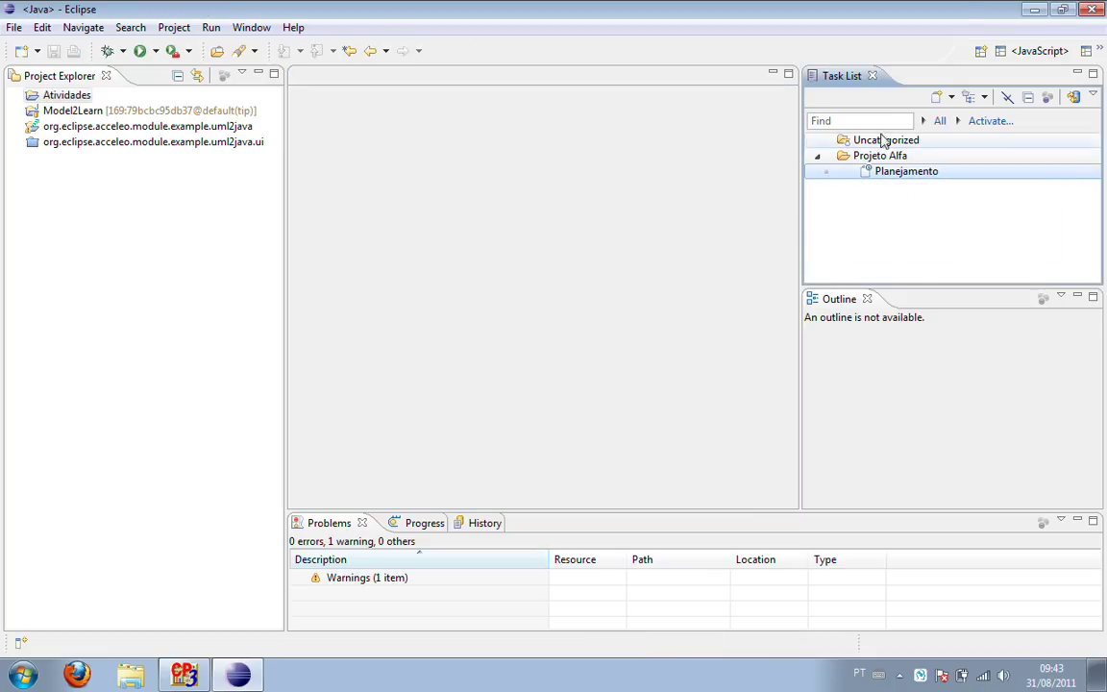
# Step: Create a task in the Local repository under Projeto Alfa and name it Especificação
pyautogui.rightClick(929, 191)
pyautogui.moveTo(932, 198)
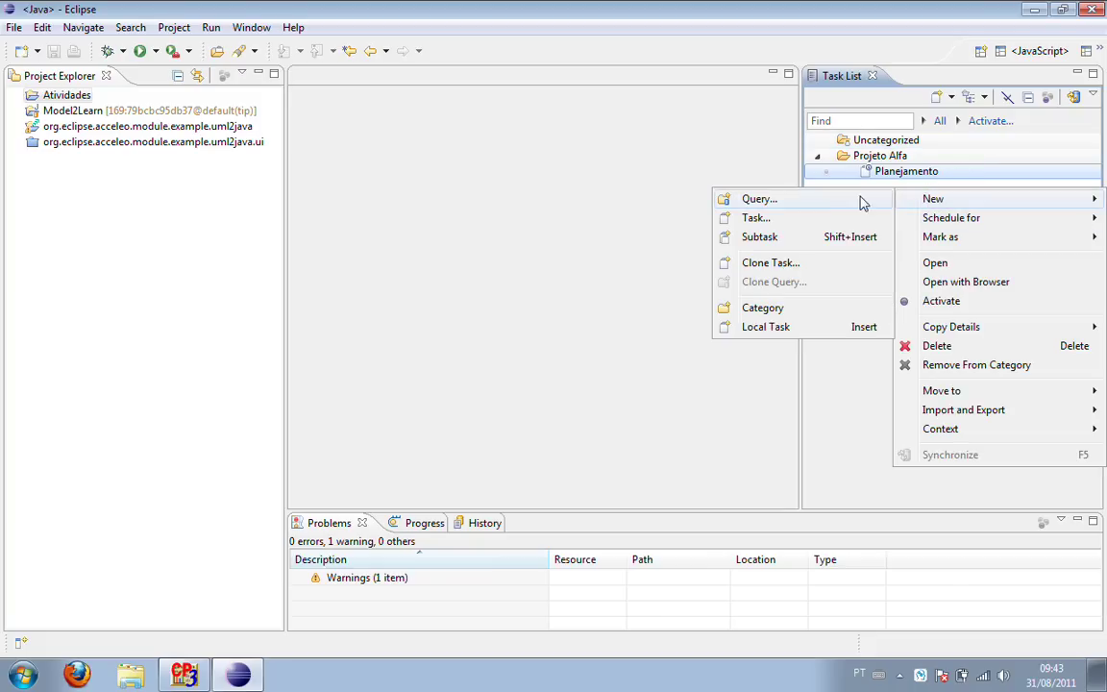
pyautogui.click(756, 218)
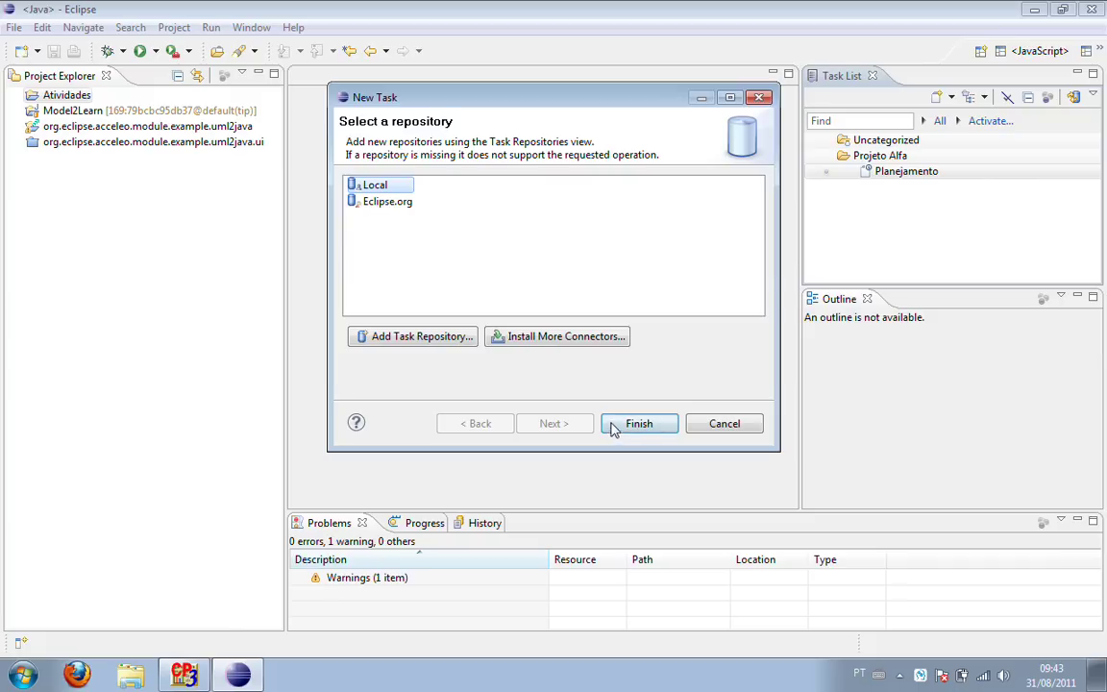
pyautogui.click(634, 424)
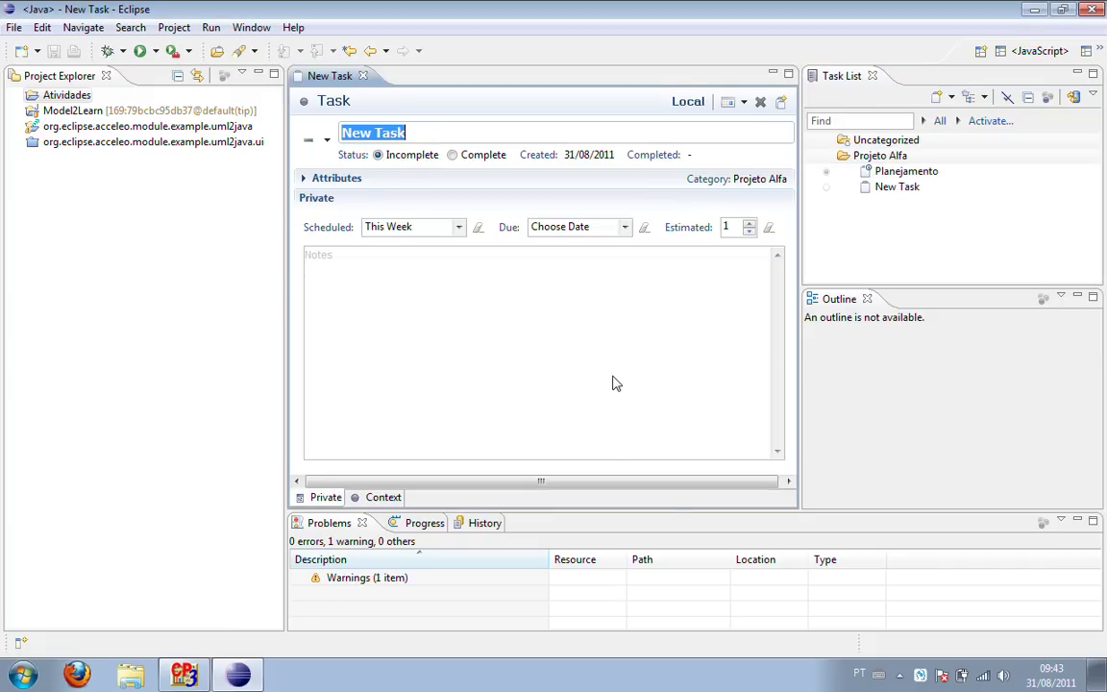
pyautogui.write('Espe')
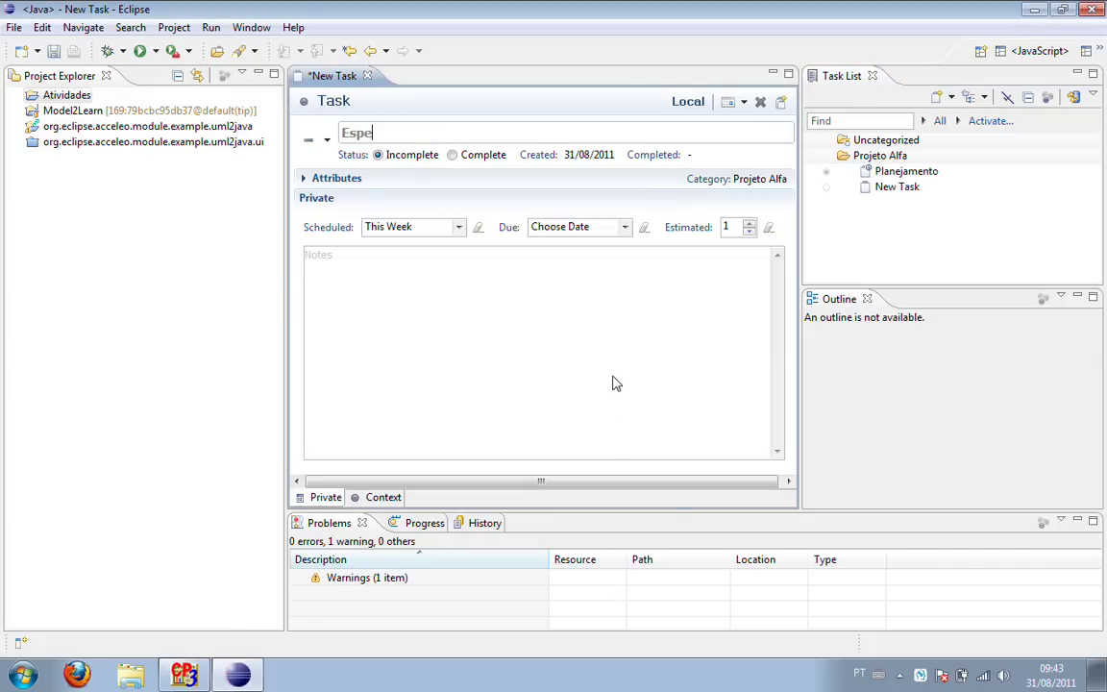
pyautogui.write('cificação')
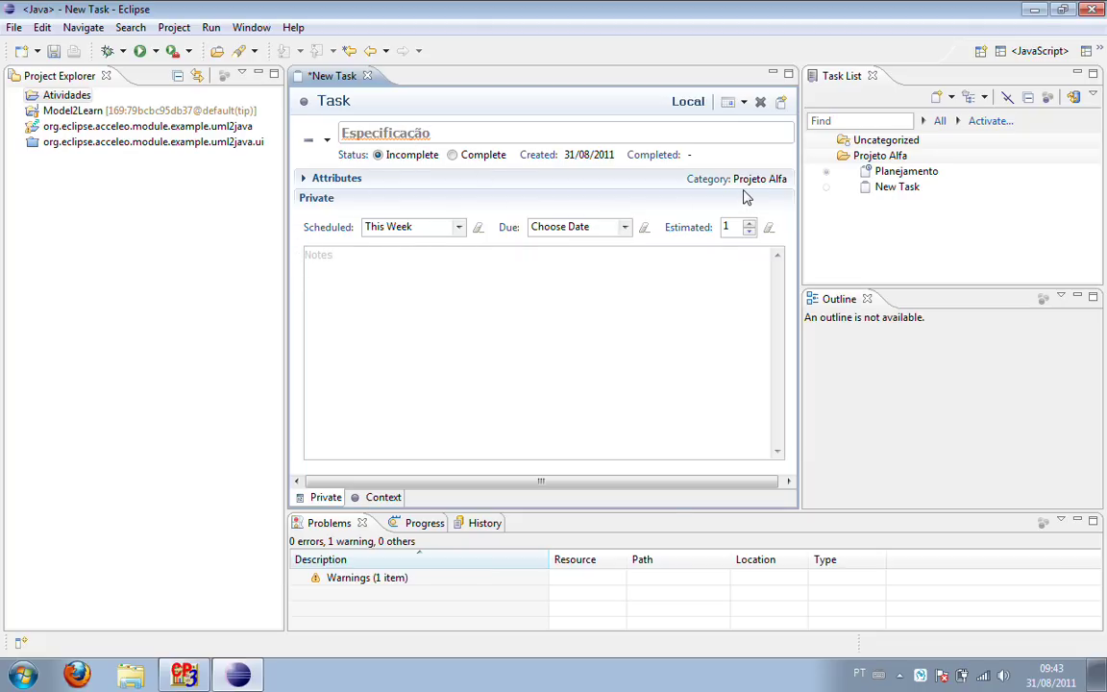
# Step: Schedule the Especificação task for Monday, 5 September 2011, and set its due date to 10/09/2011
pyautogui.click(459, 229)
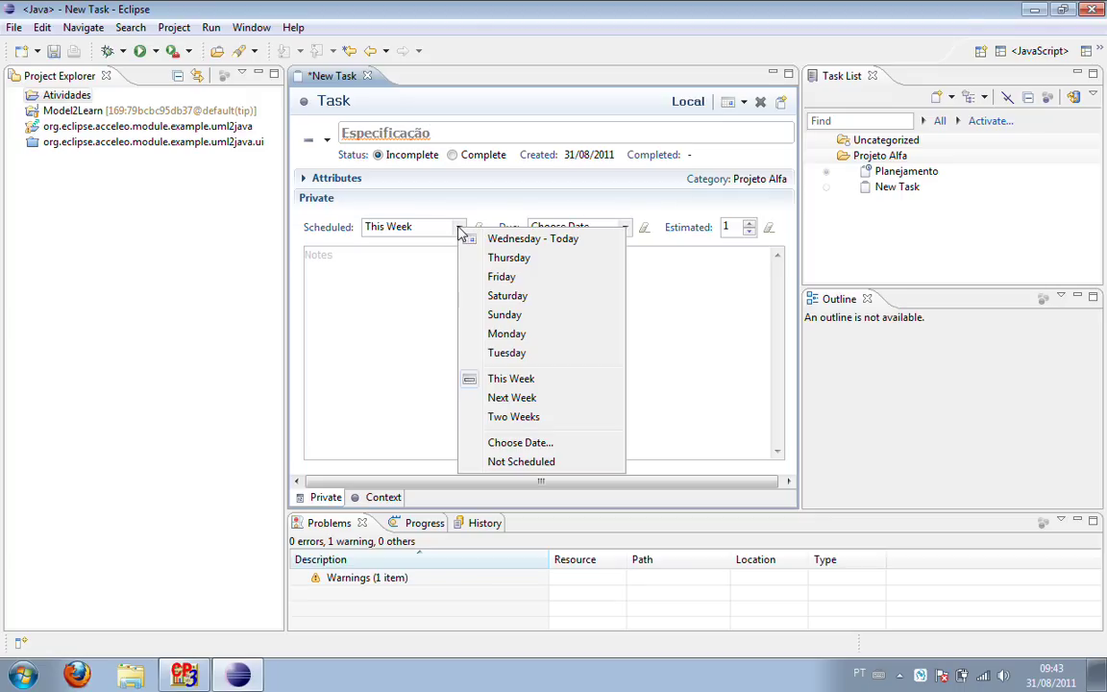
pyautogui.click(509, 442)
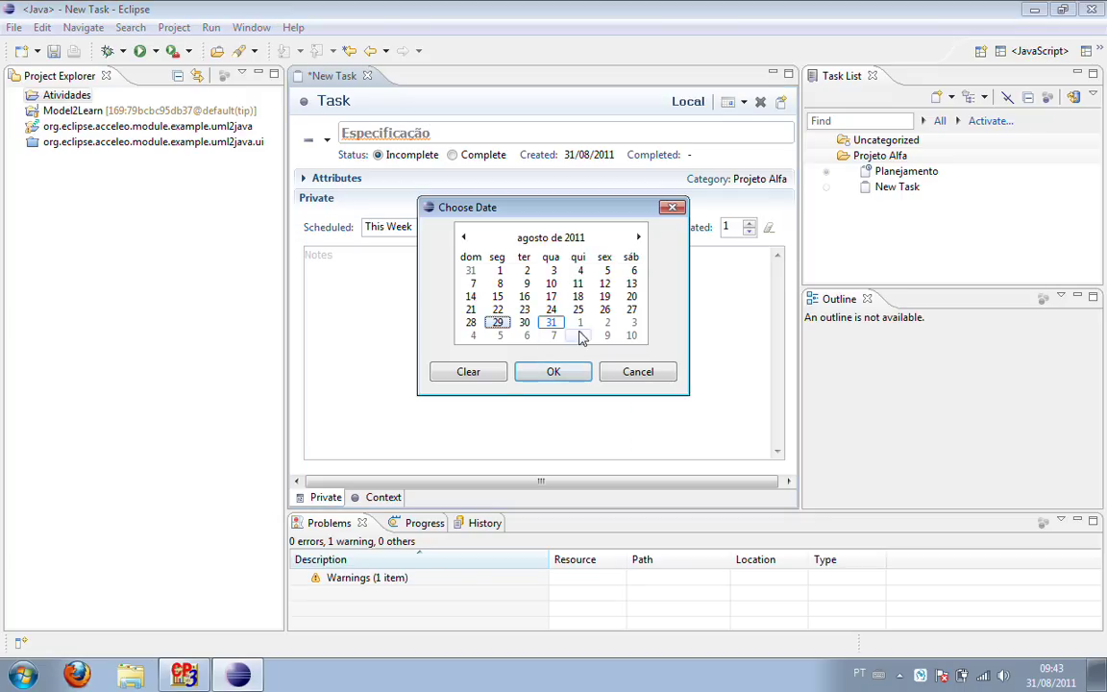
pyautogui.click(500, 335)
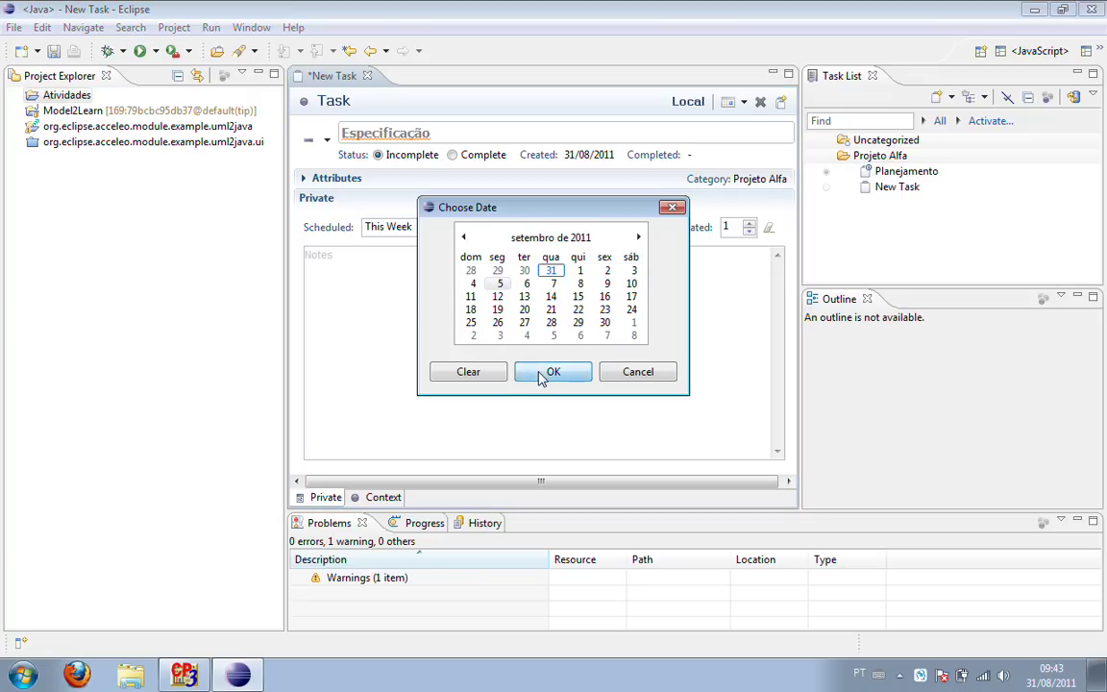
pyautogui.click(540, 378)
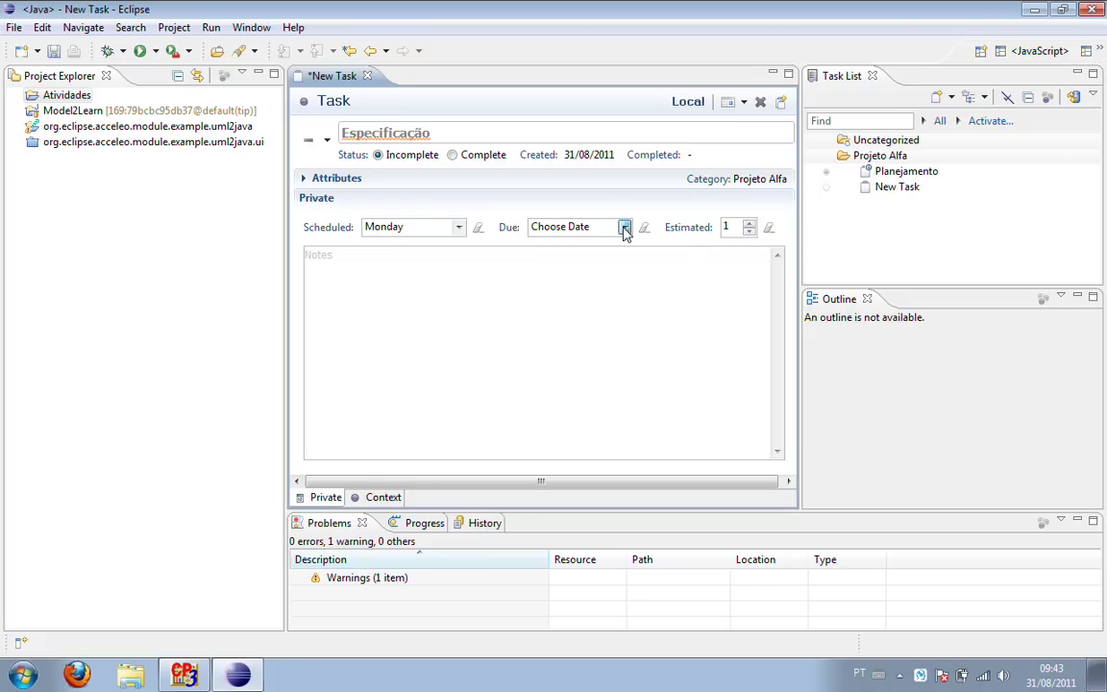
pyautogui.click(625, 229)
pyautogui.click(589, 332)
pyautogui.click(559, 378)
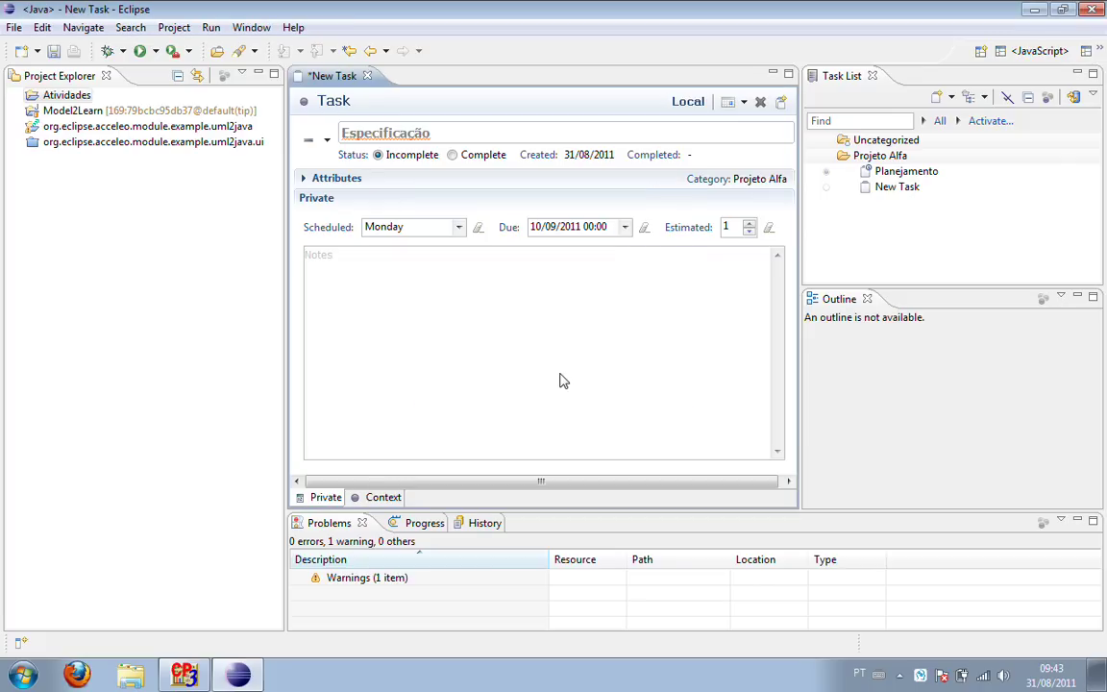
# Step: Add the note "Espeficiação do projeto." to the Especificação task, then save and close it
pyautogui.click(483, 301)
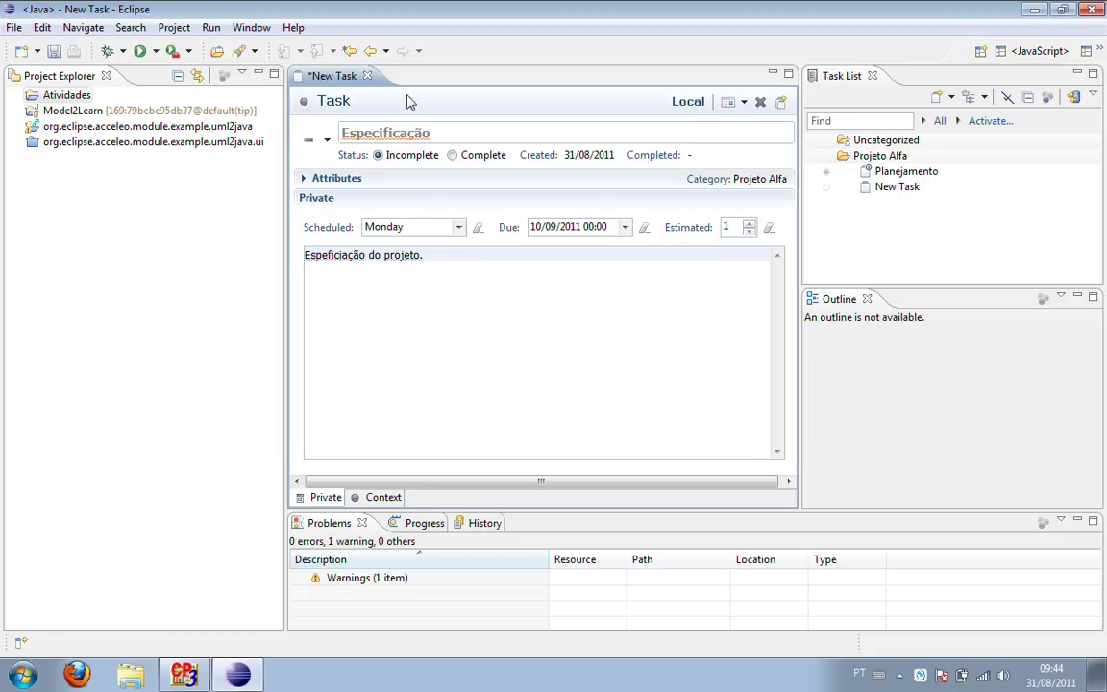
pyautogui.click(56, 50)
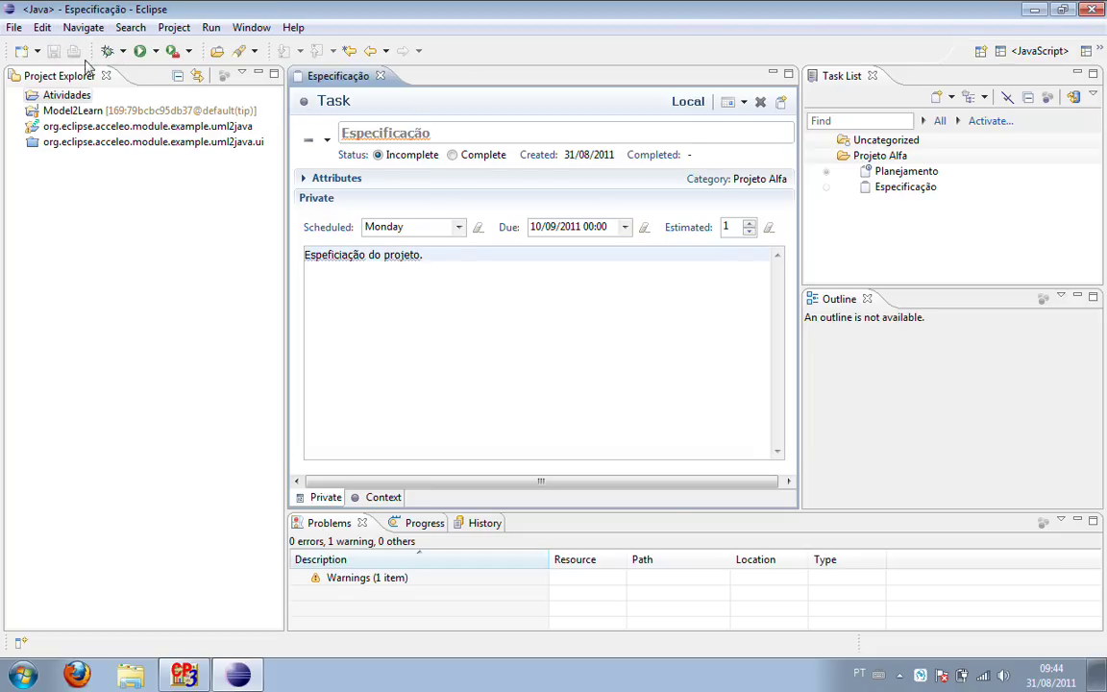
pyautogui.click(381, 77)
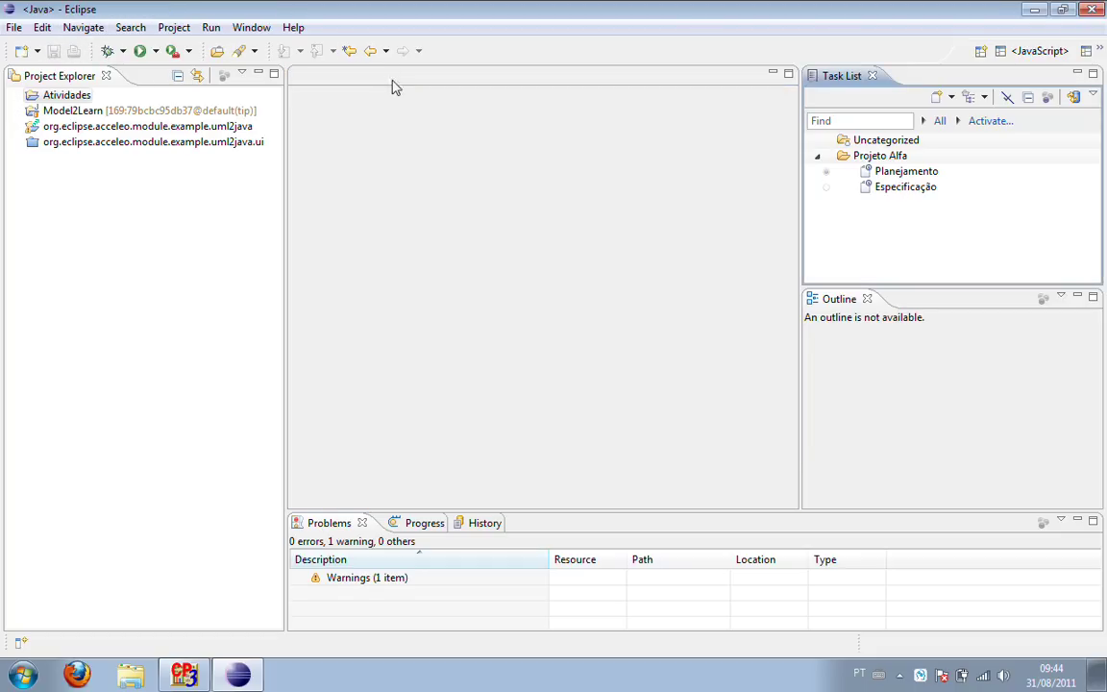
# Step: Activate the Especificação task and add documento-exemplo.odt from the Atividades project to its context, refocusing the Project Explorer on it
pyautogui.click(848, 192)
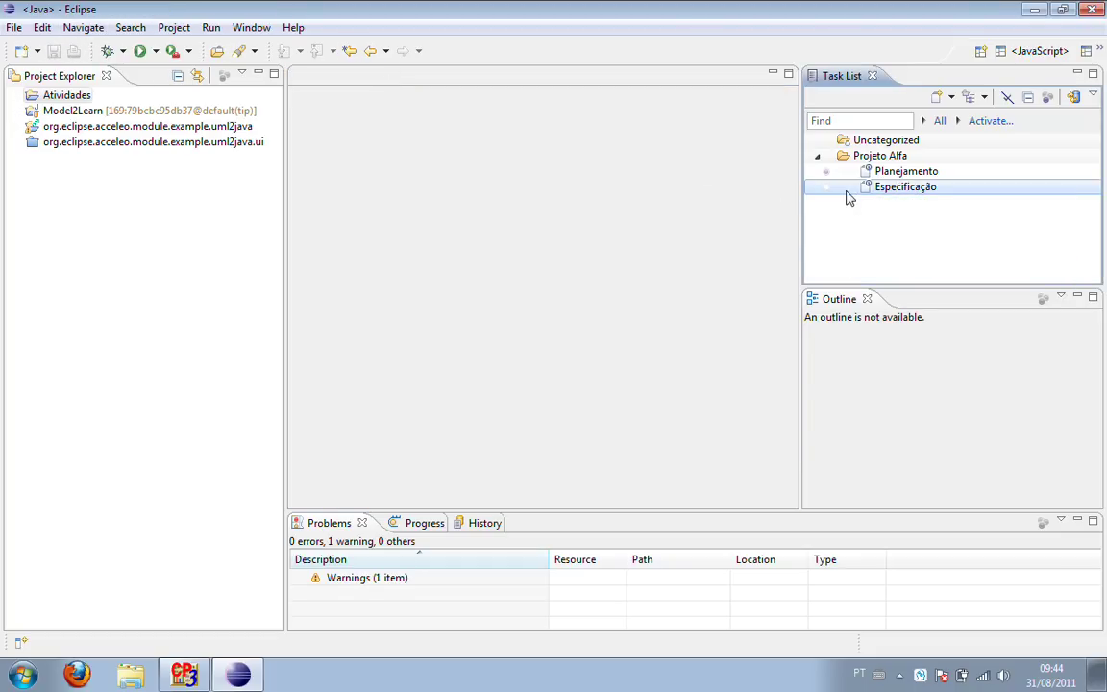
pyautogui.click(826, 190)
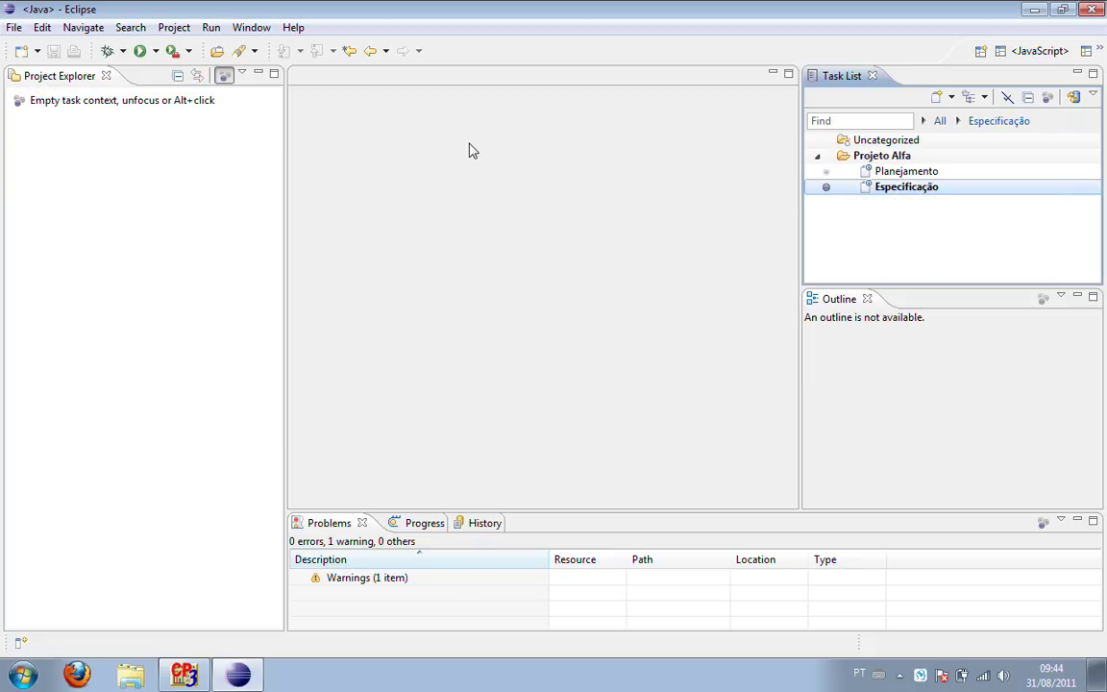
pyautogui.click(225, 76)
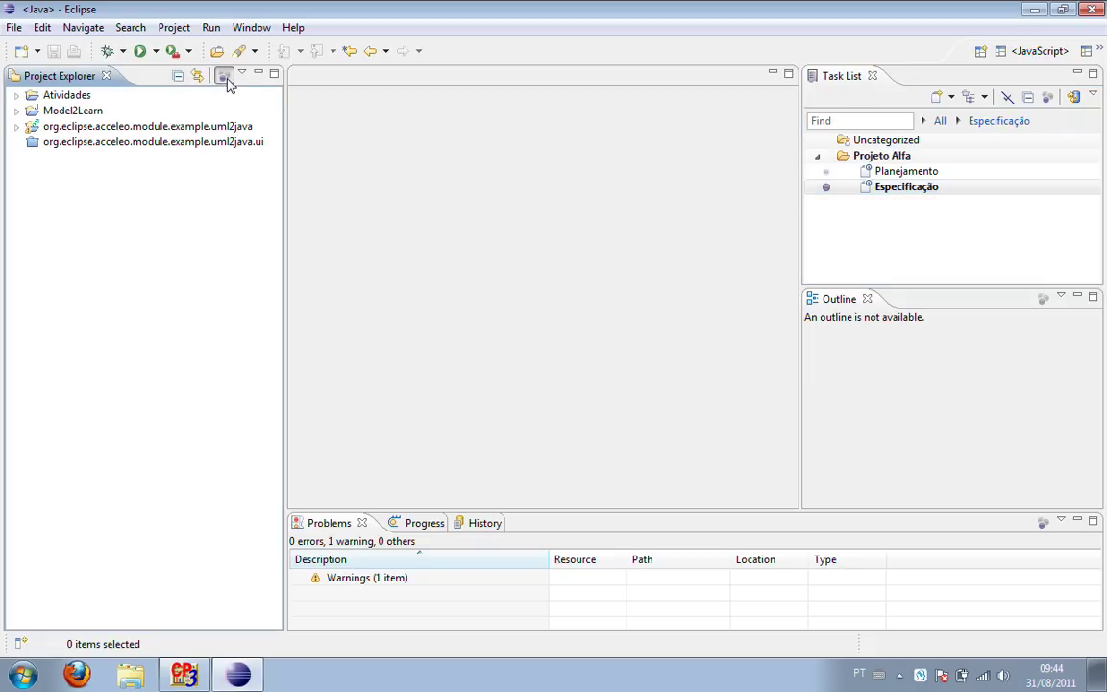
pyautogui.click(16, 96)
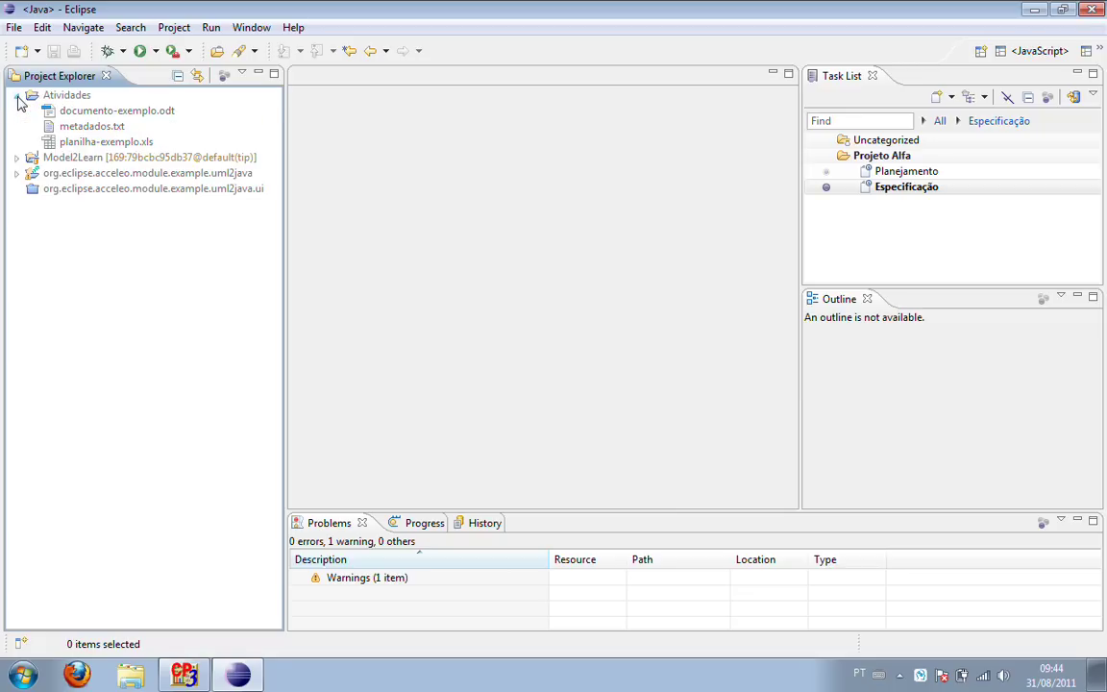
pyautogui.click(99, 113)
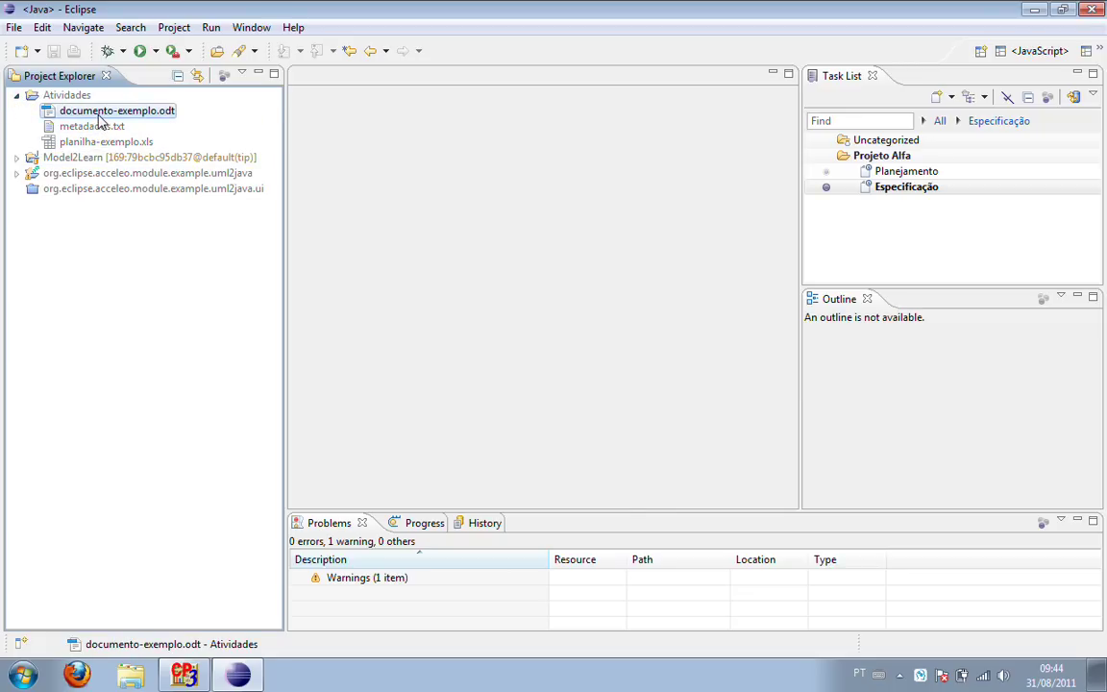
pyautogui.click(225, 77)
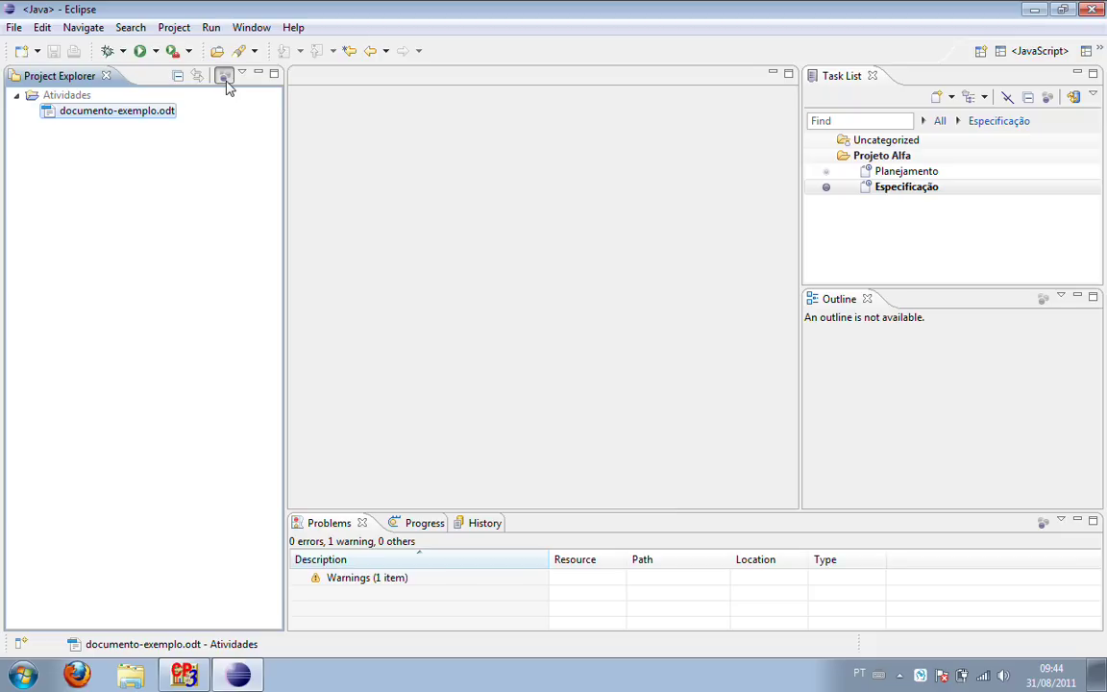
# Step: Unfocus the Project Explorer, open example.umlclass from the uml2java project's model folder, and refocus on the active task
pyautogui.click(225, 76)
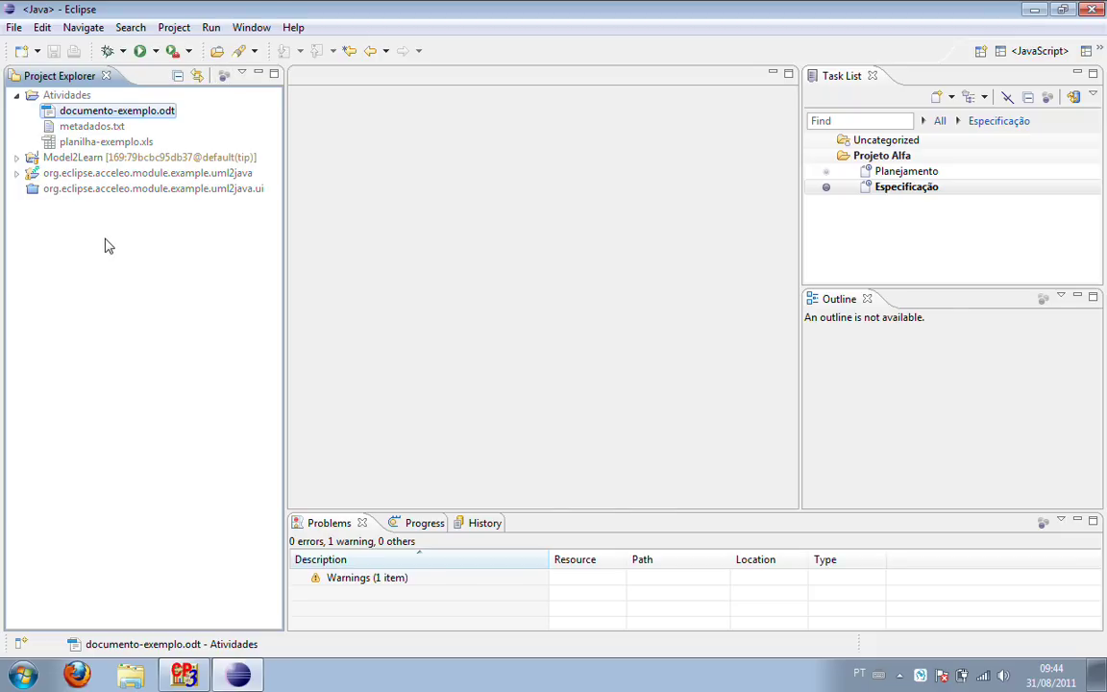
pyautogui.click(17, 174)
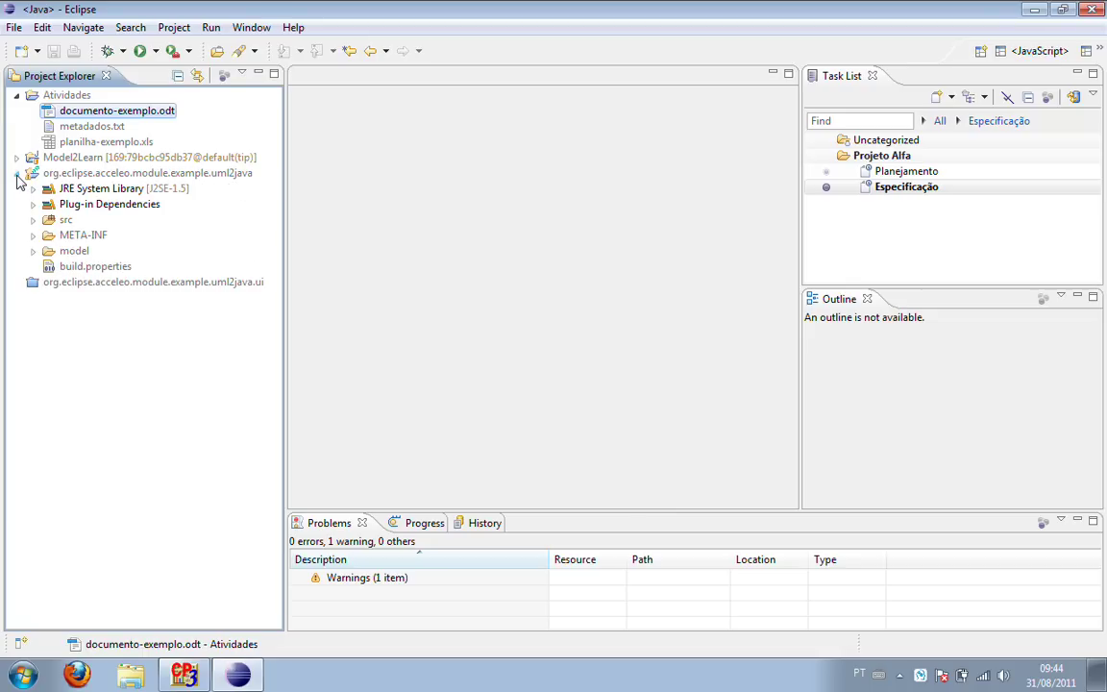
pyautogui.click(34, 251)
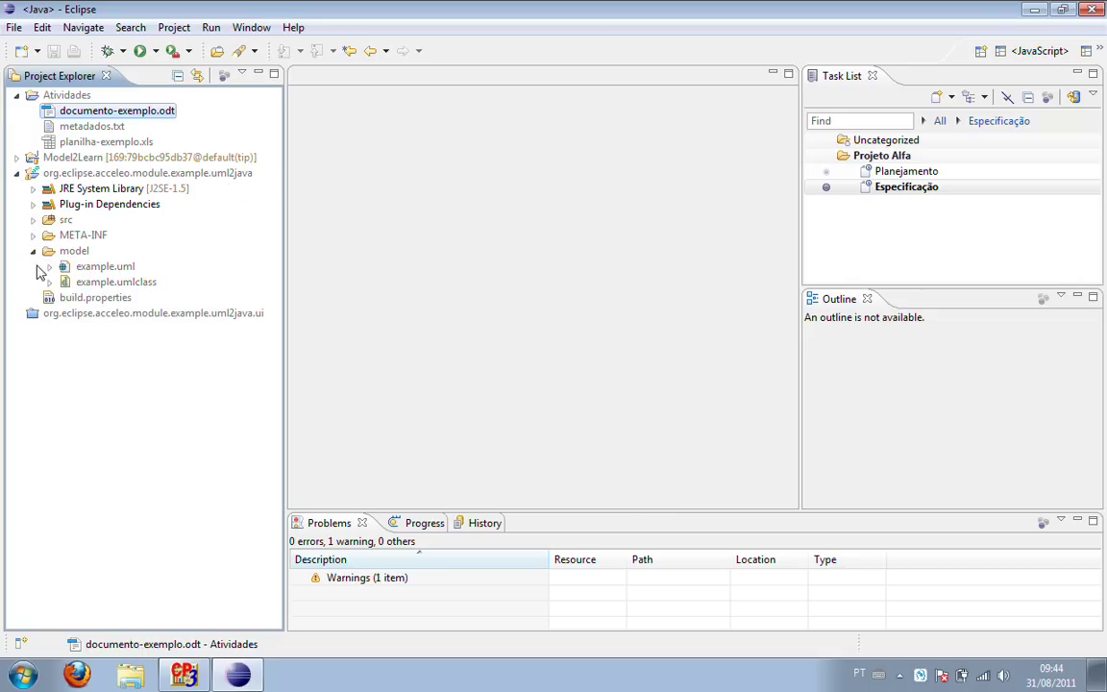
pyautogui.click(94, 285)
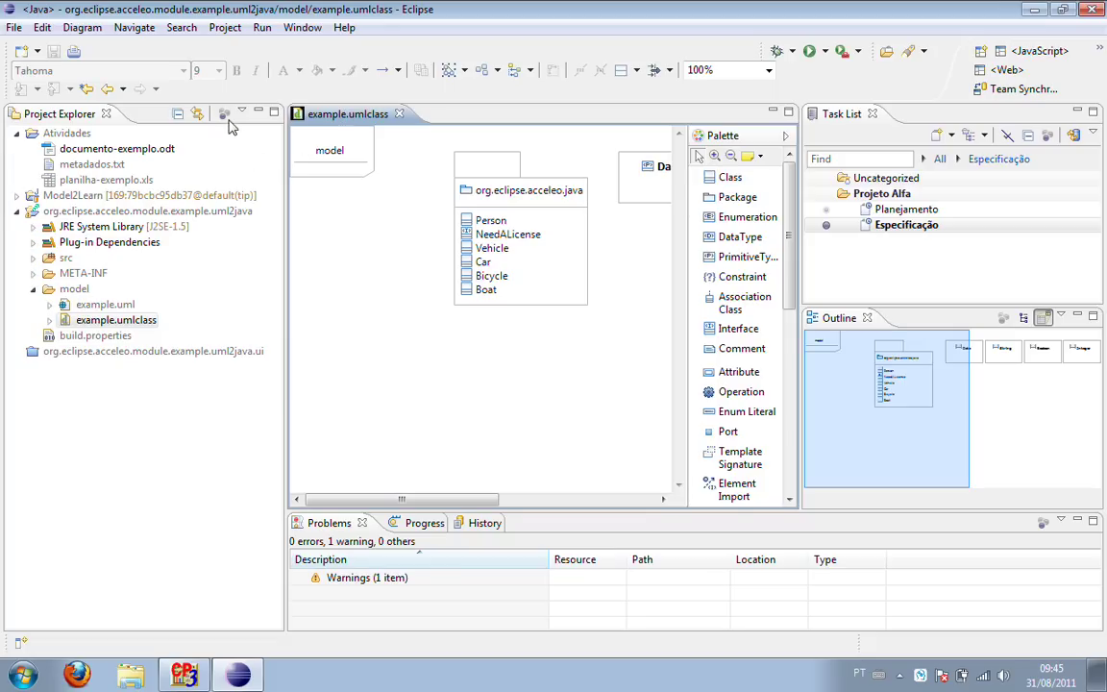
pyautogui.click(228, 116)
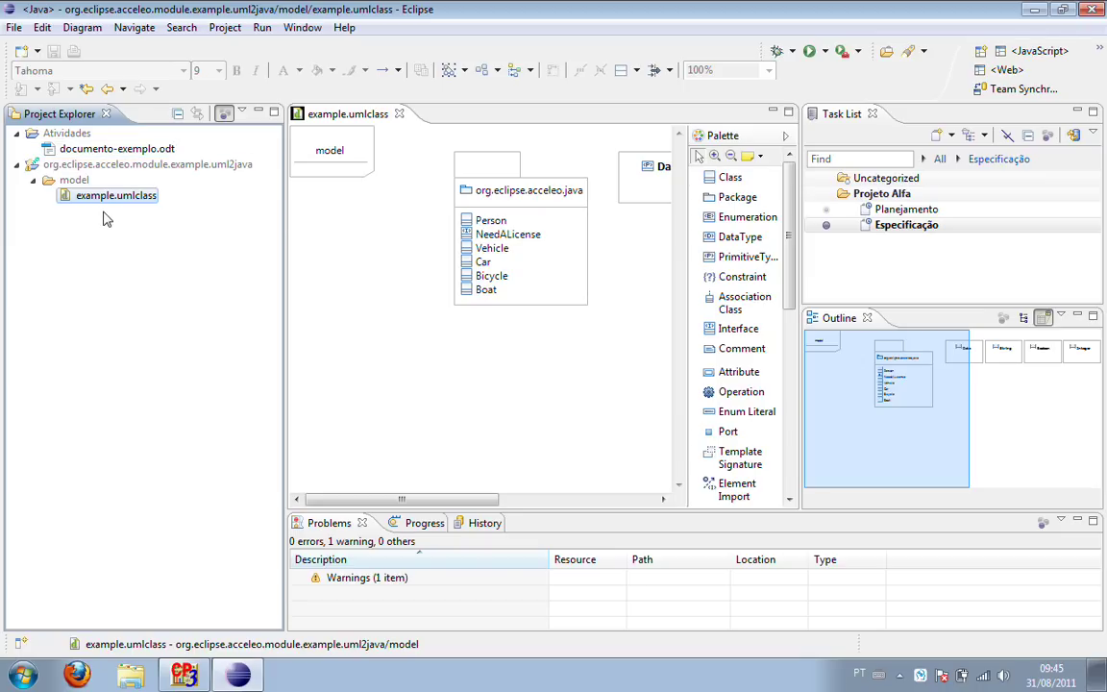
# Step: Show all resources again, open GenerateJava.java from the uml2java project's src package, and refocus the Project Explorer on the active task
pyautogui.click(227, 119)
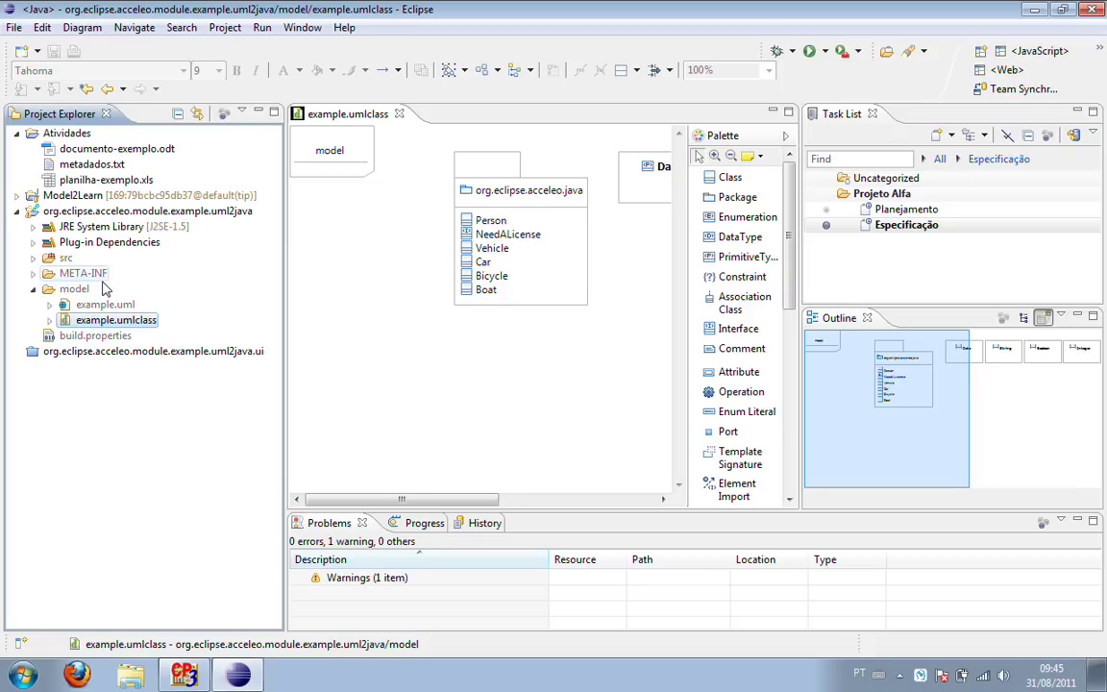
pyautogui.click(33, 258)
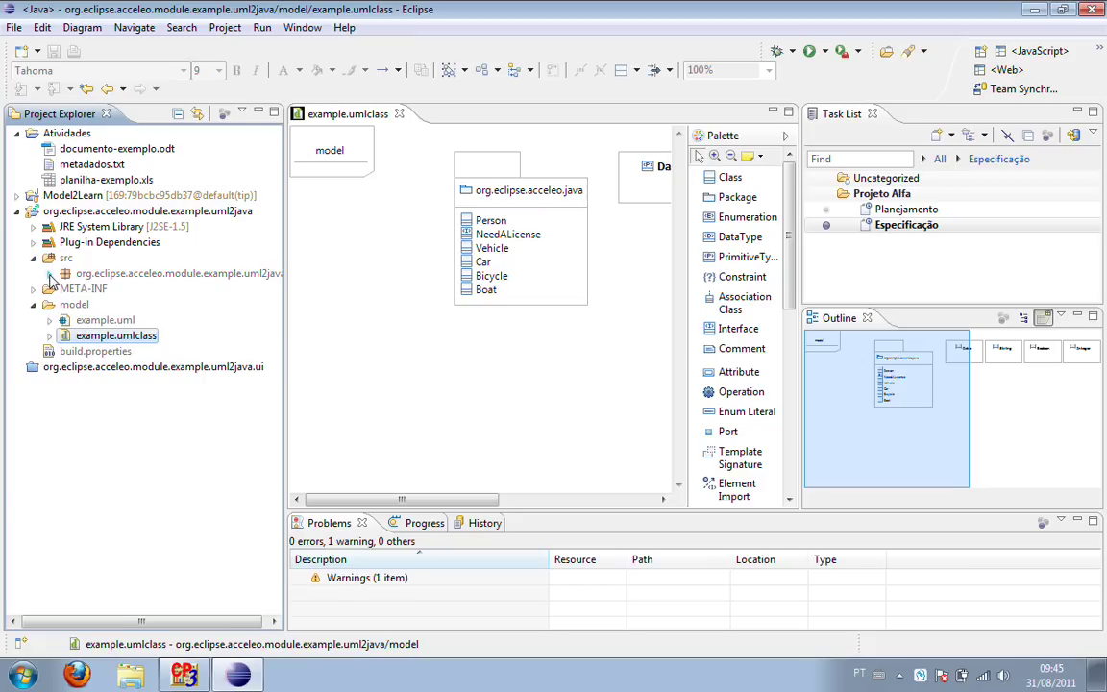
pyautogui.click(49, 272)
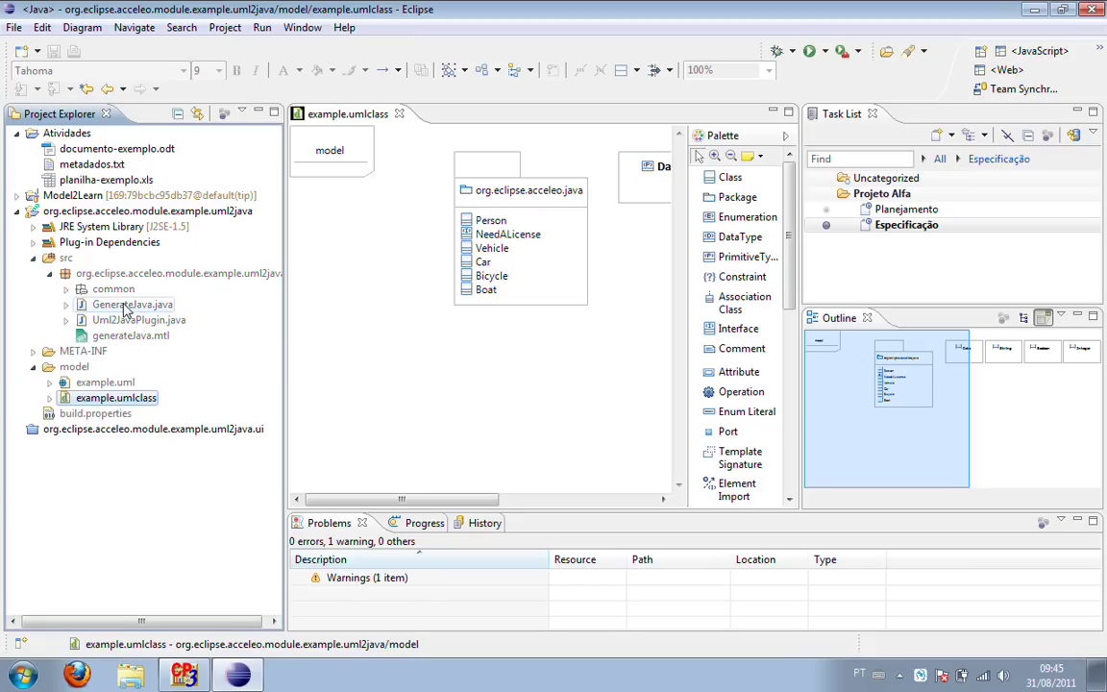
pyautogui.click(125, 307)
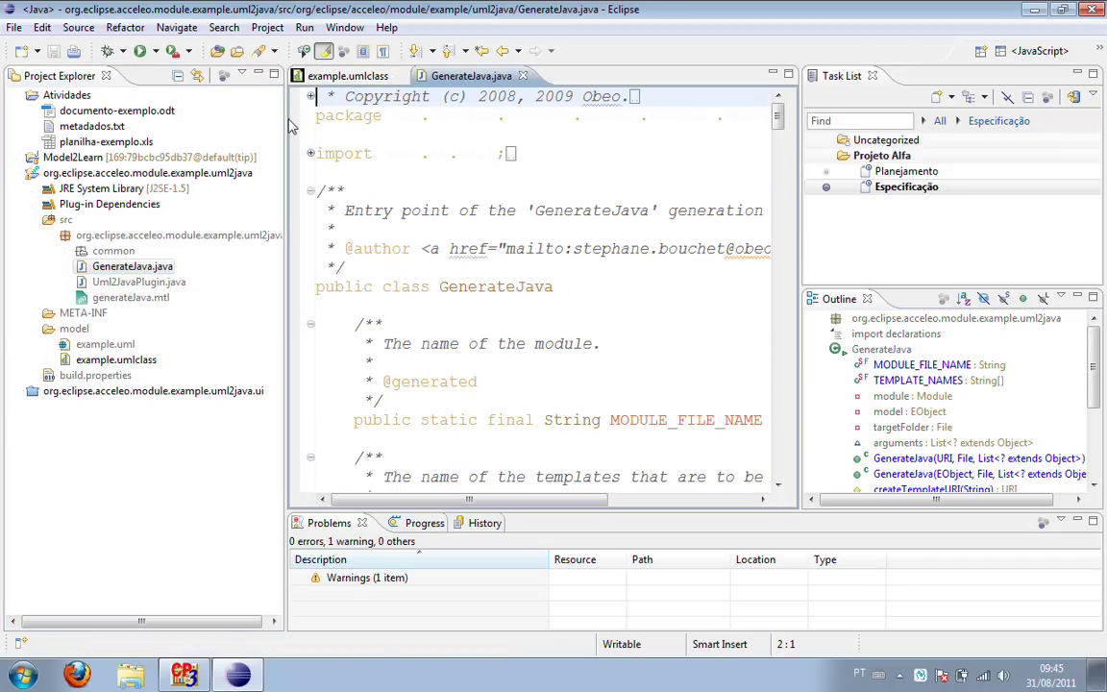
pyautogui.click(223, 77)
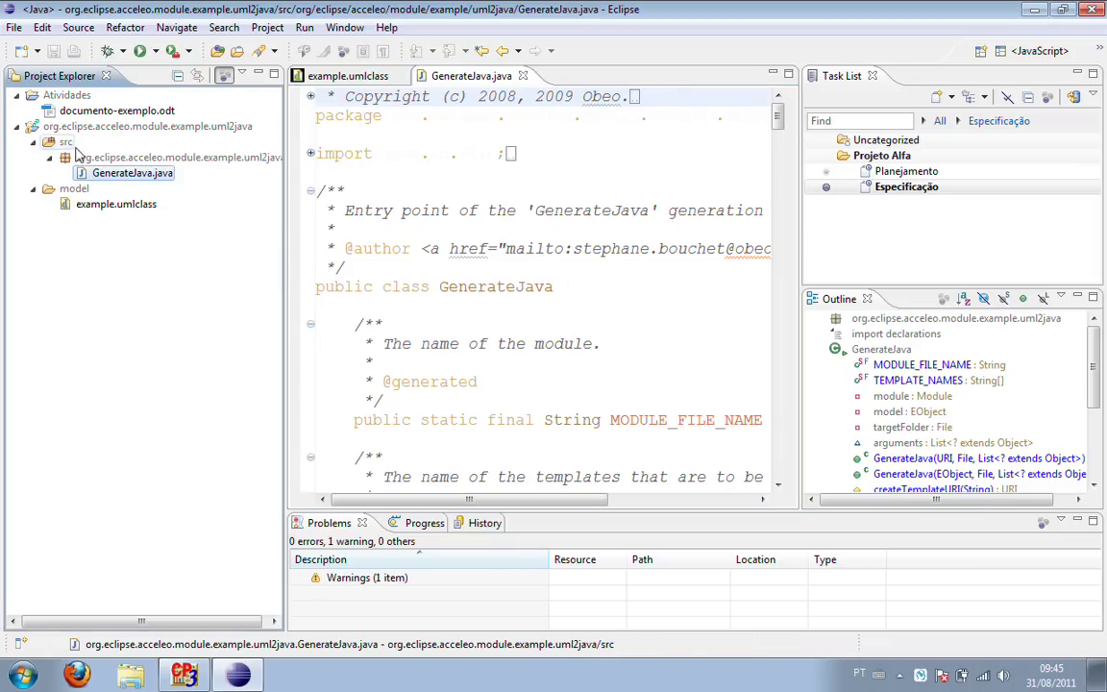
# Step: View the open example.umlclass and GenerateJava.java editors, and switch the active task from Especificação to Planejamento
pyautogui.click(302, 77)
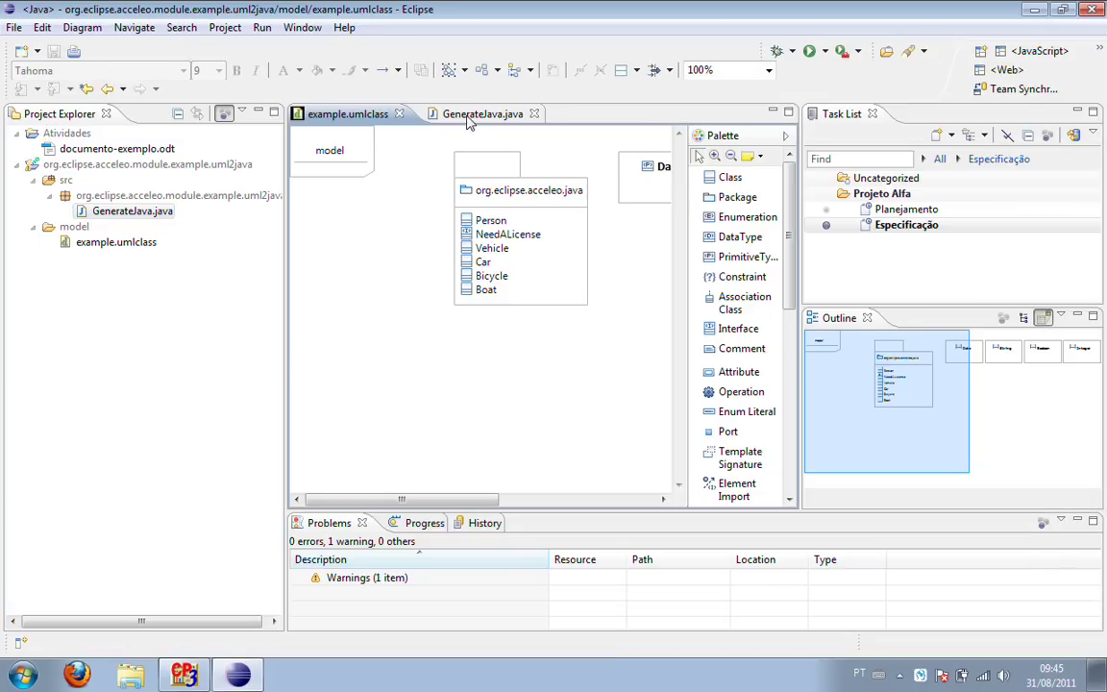
pyautogui.click(470, 115)
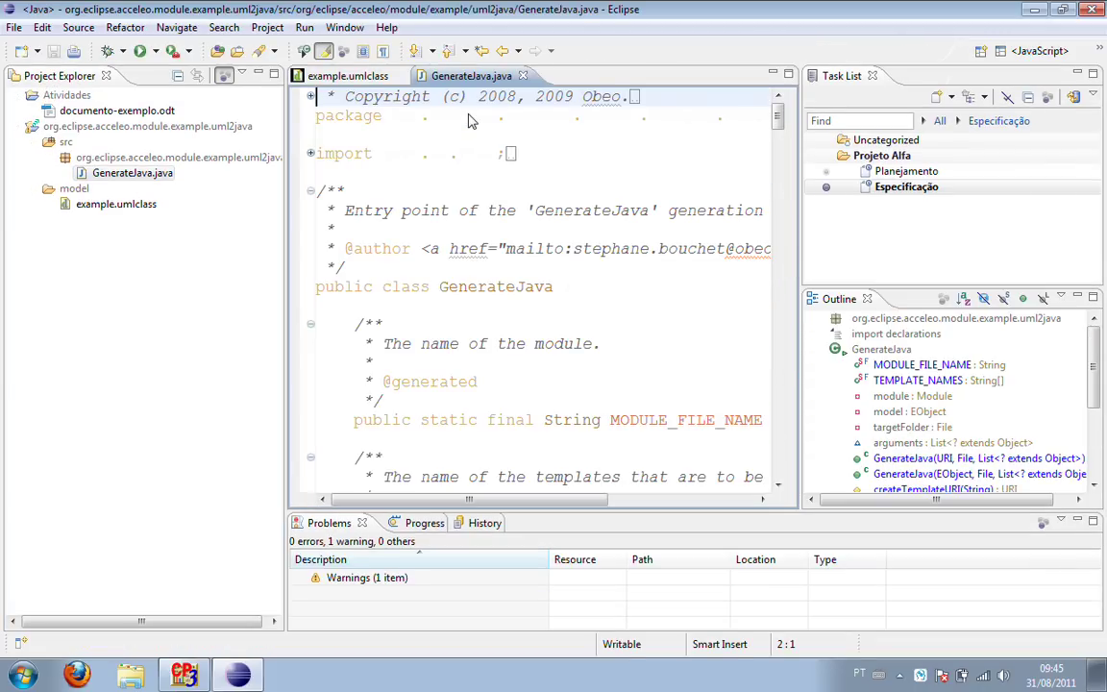
pyautogui.click(827, 189)
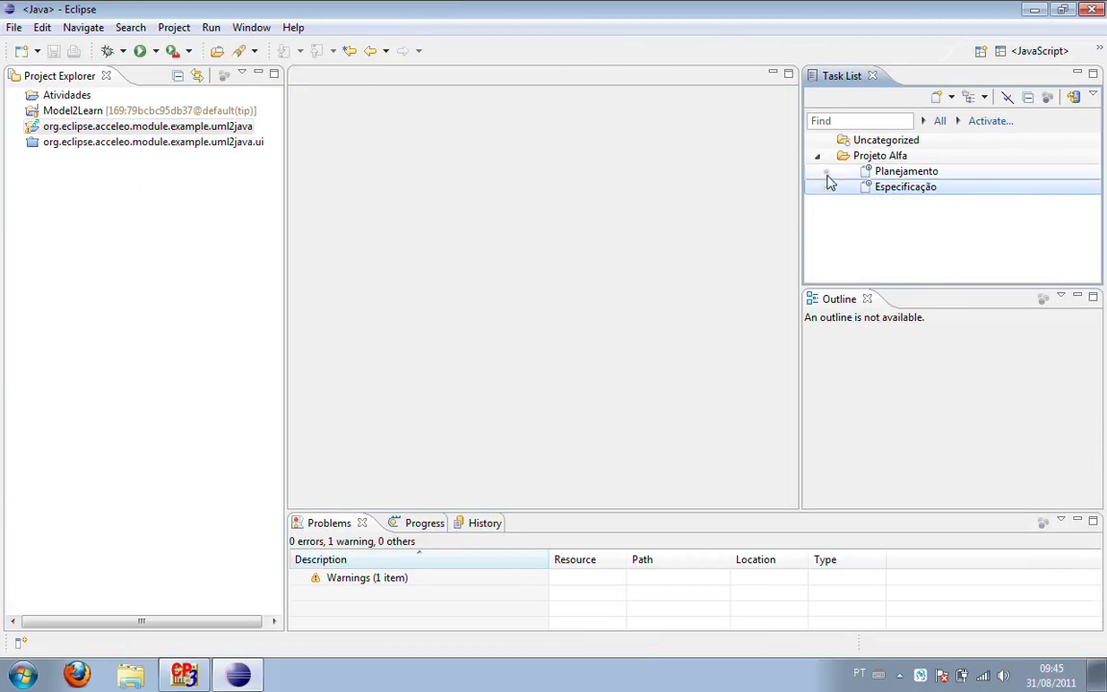
pyautogui.click(827, 173)
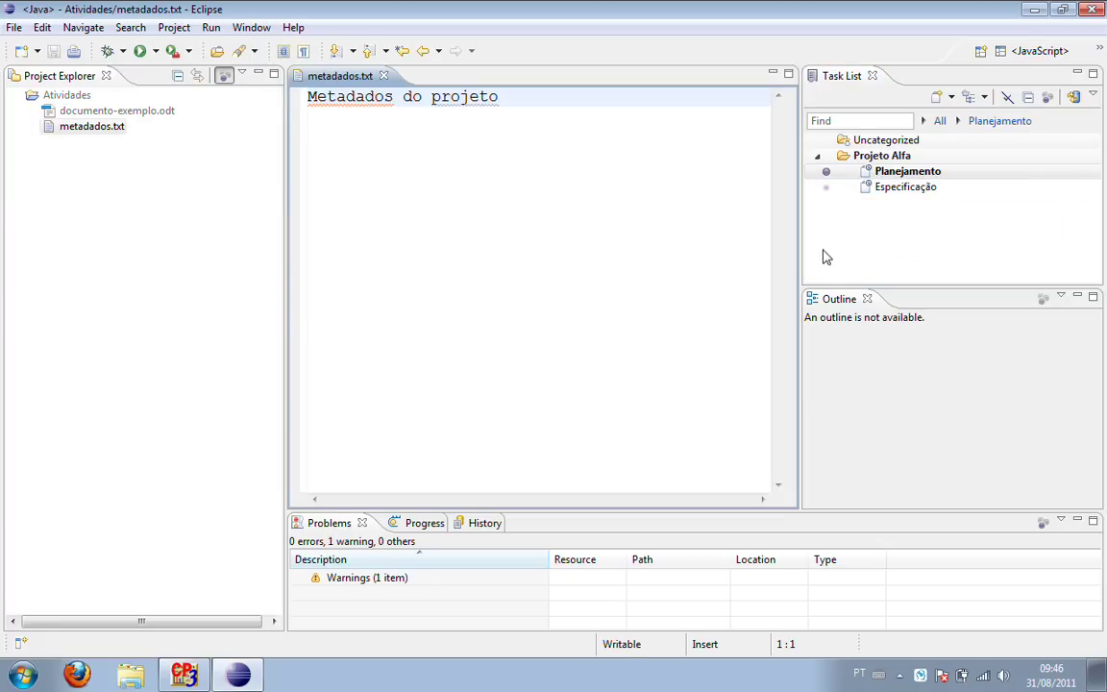
# Step: Deactivate Planejamento, reactivate the Especificação task, and show the example.umlclass diagram from its restored context
pyautogui.click(826, 173)
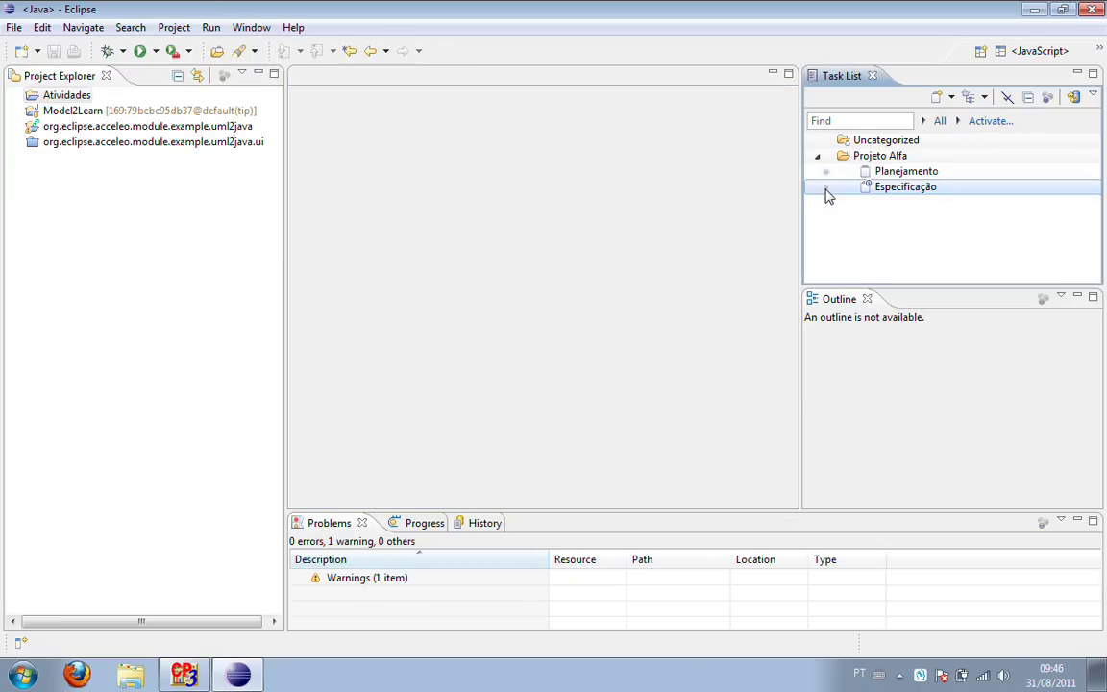
pyautogui.click(826, 189)
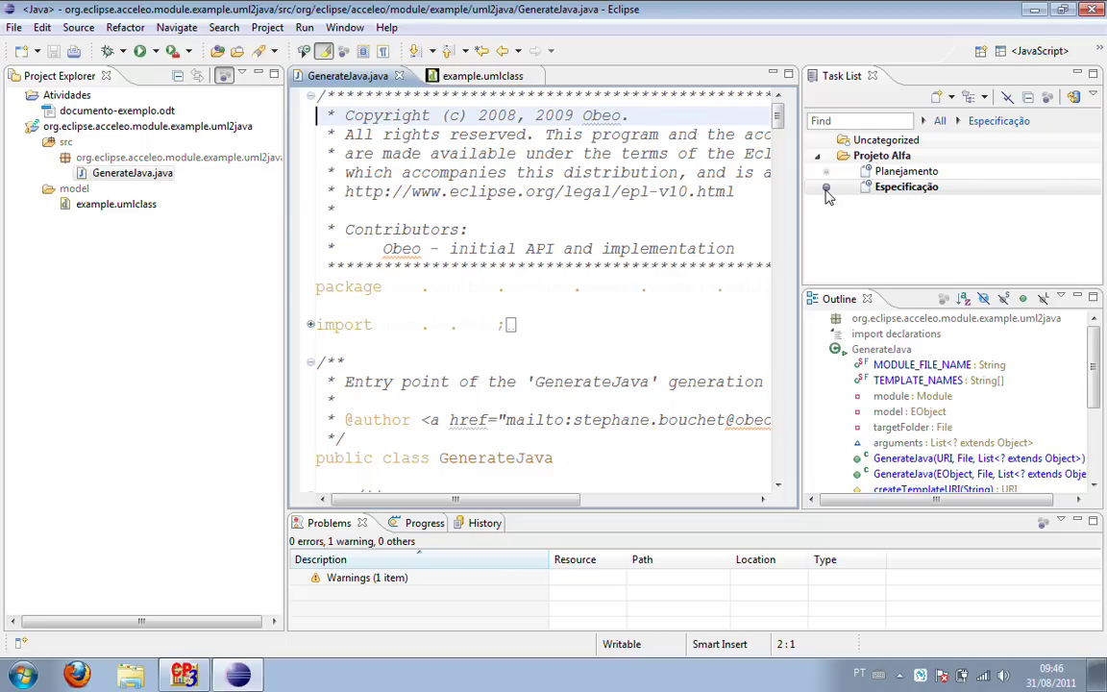
pyautogui.click(476, 79)
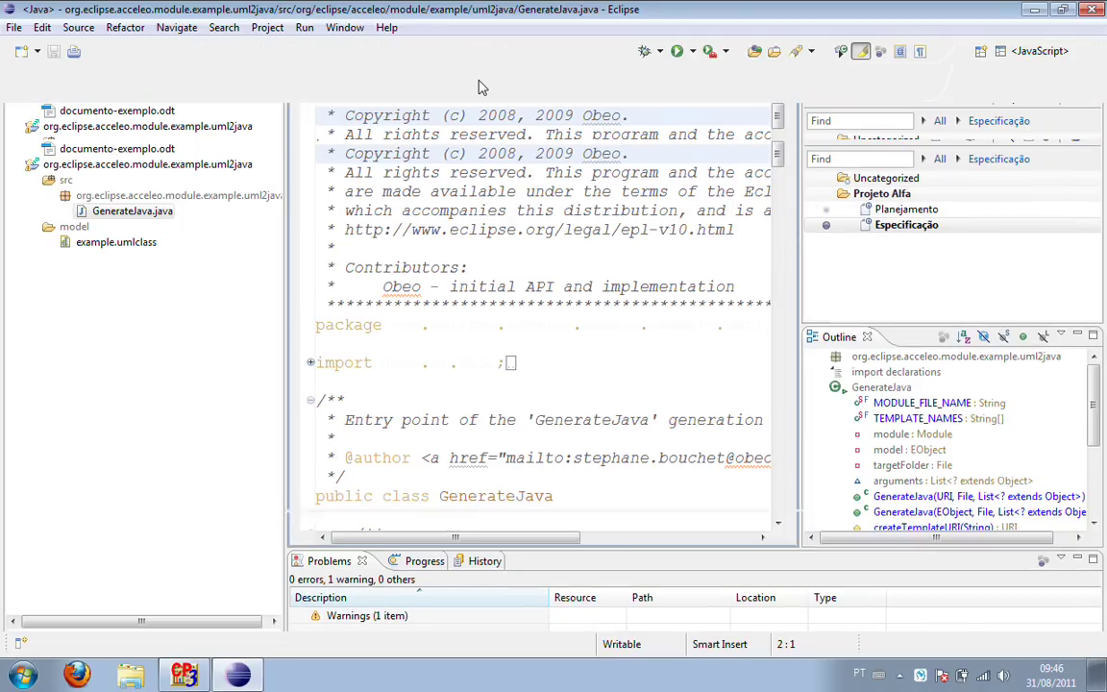